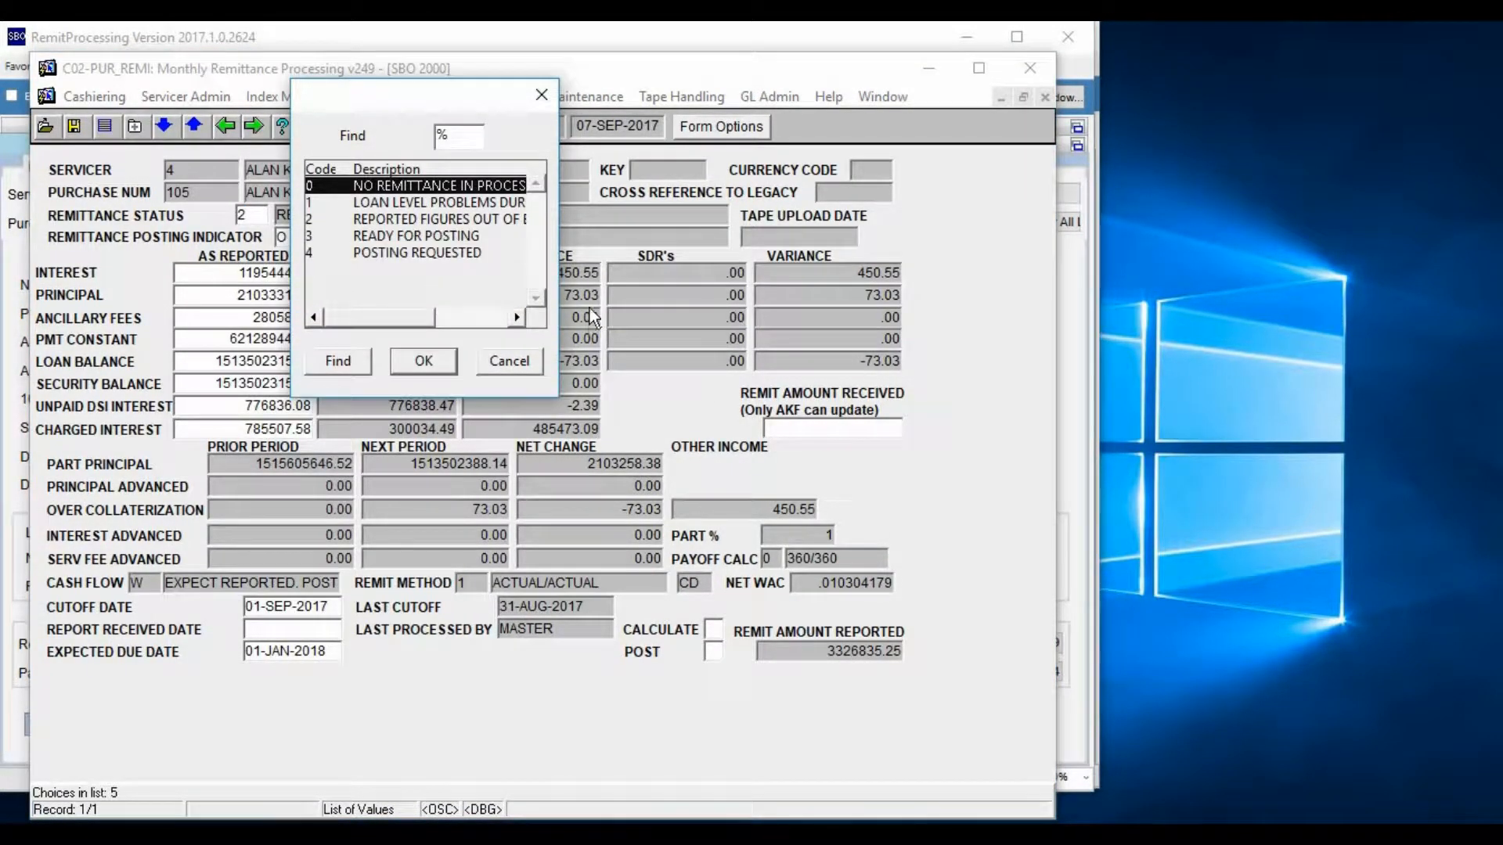
Widen the legacy remittance status list to show full descriptions, and switch to RemitProcessing to view the Pool Remit Status options
drag(563, 288, 724, 289)
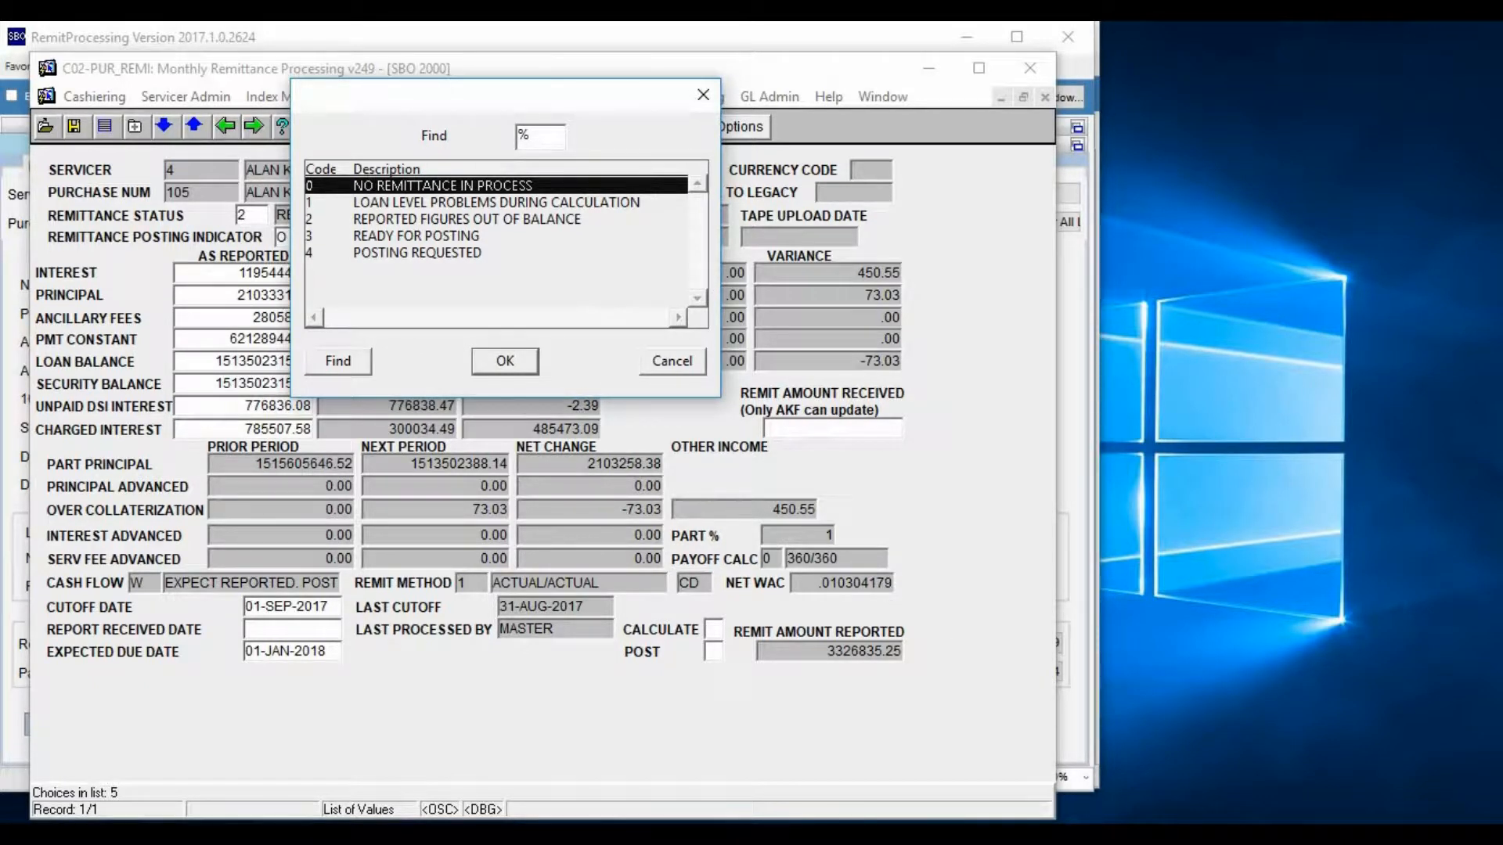
click(1257, 753)
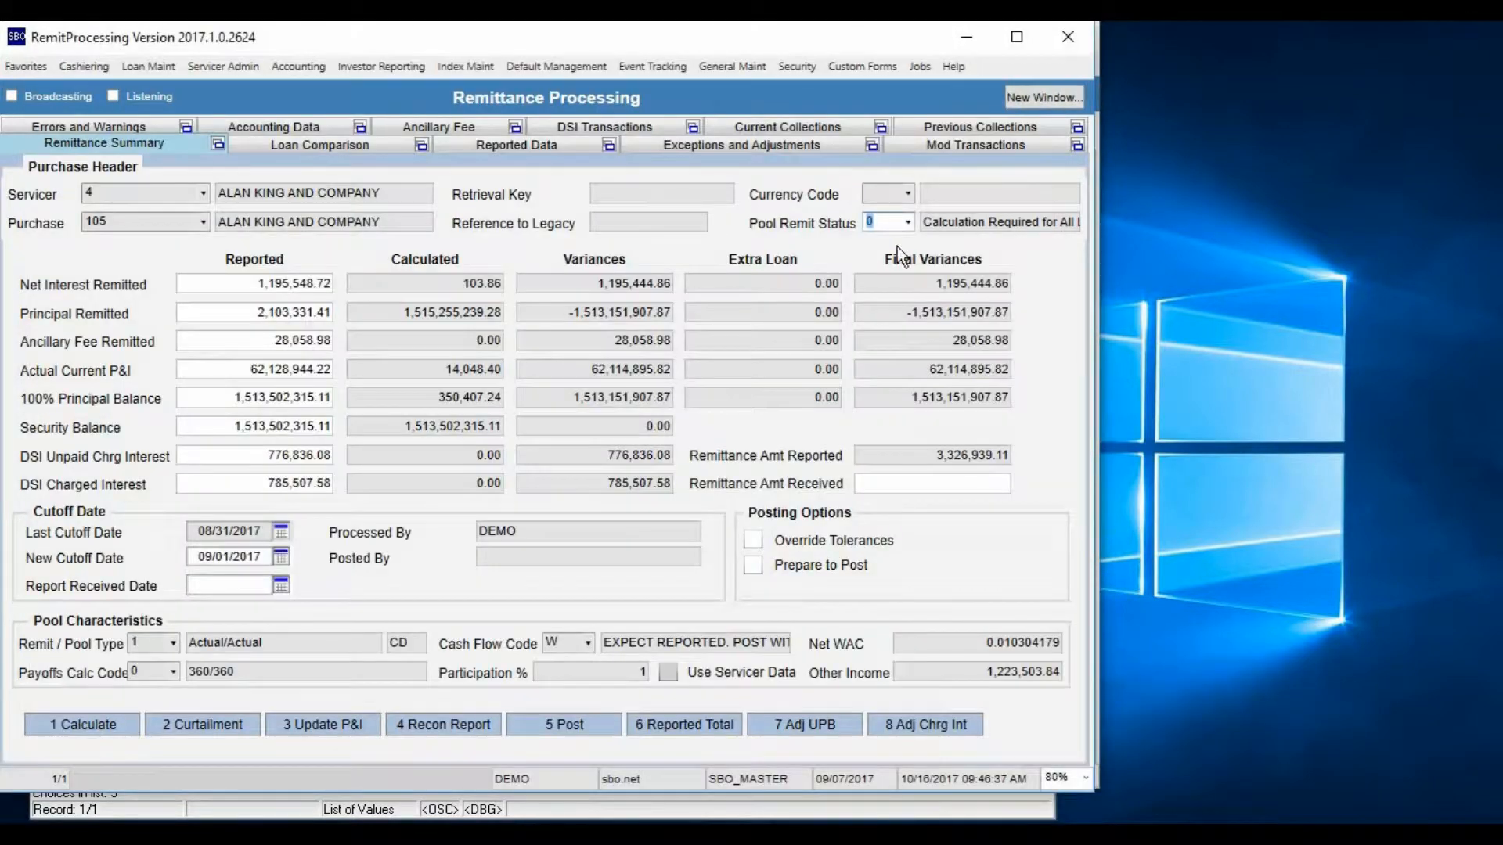
click(908, 227)
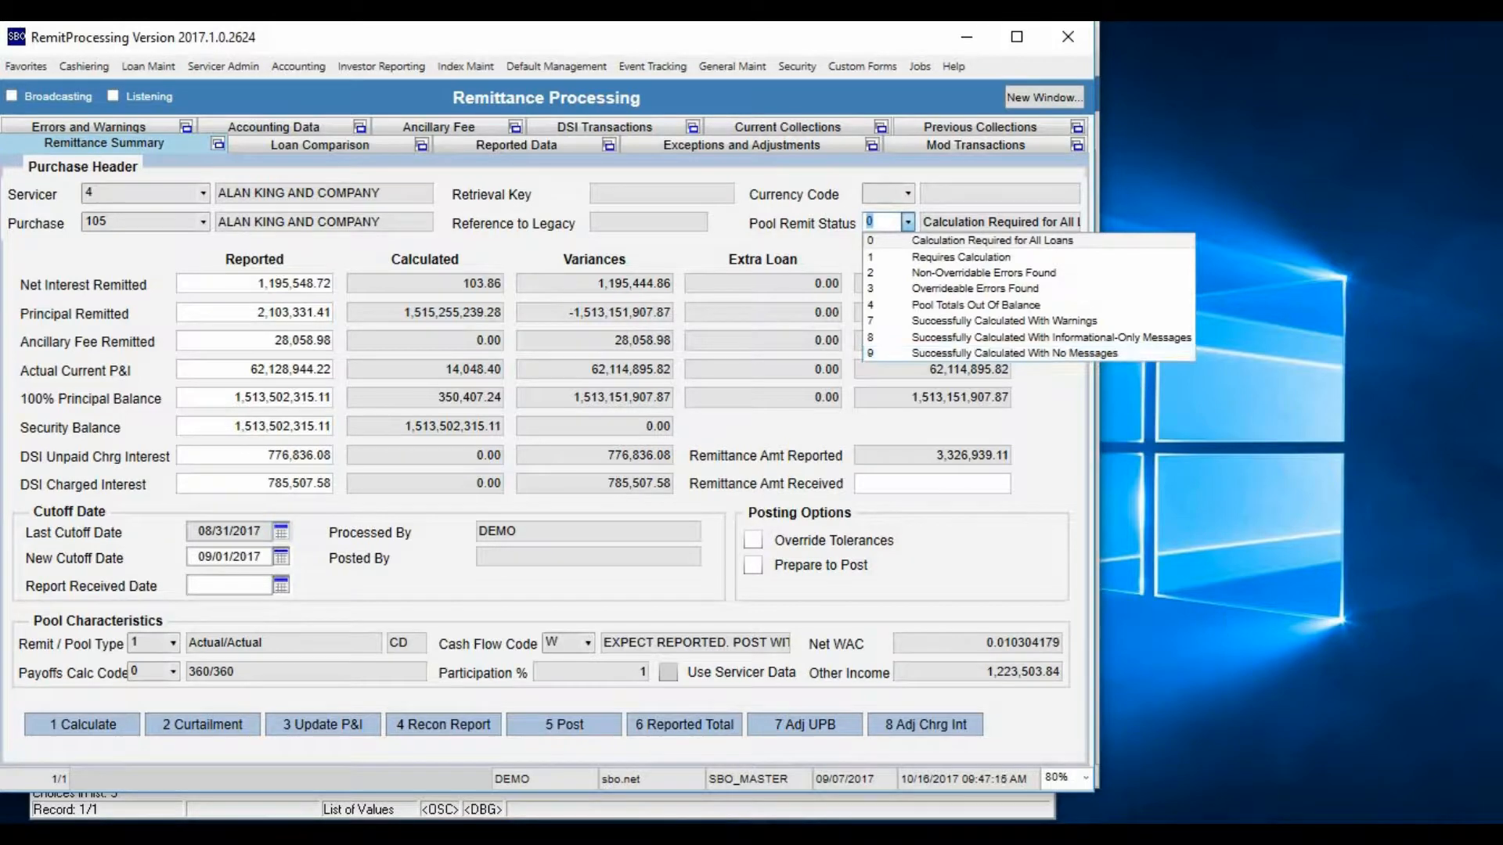
Switch back to SBO 2000 and go through legacy remittance status codes 1 to 4 in the list
key(alt+Tab)
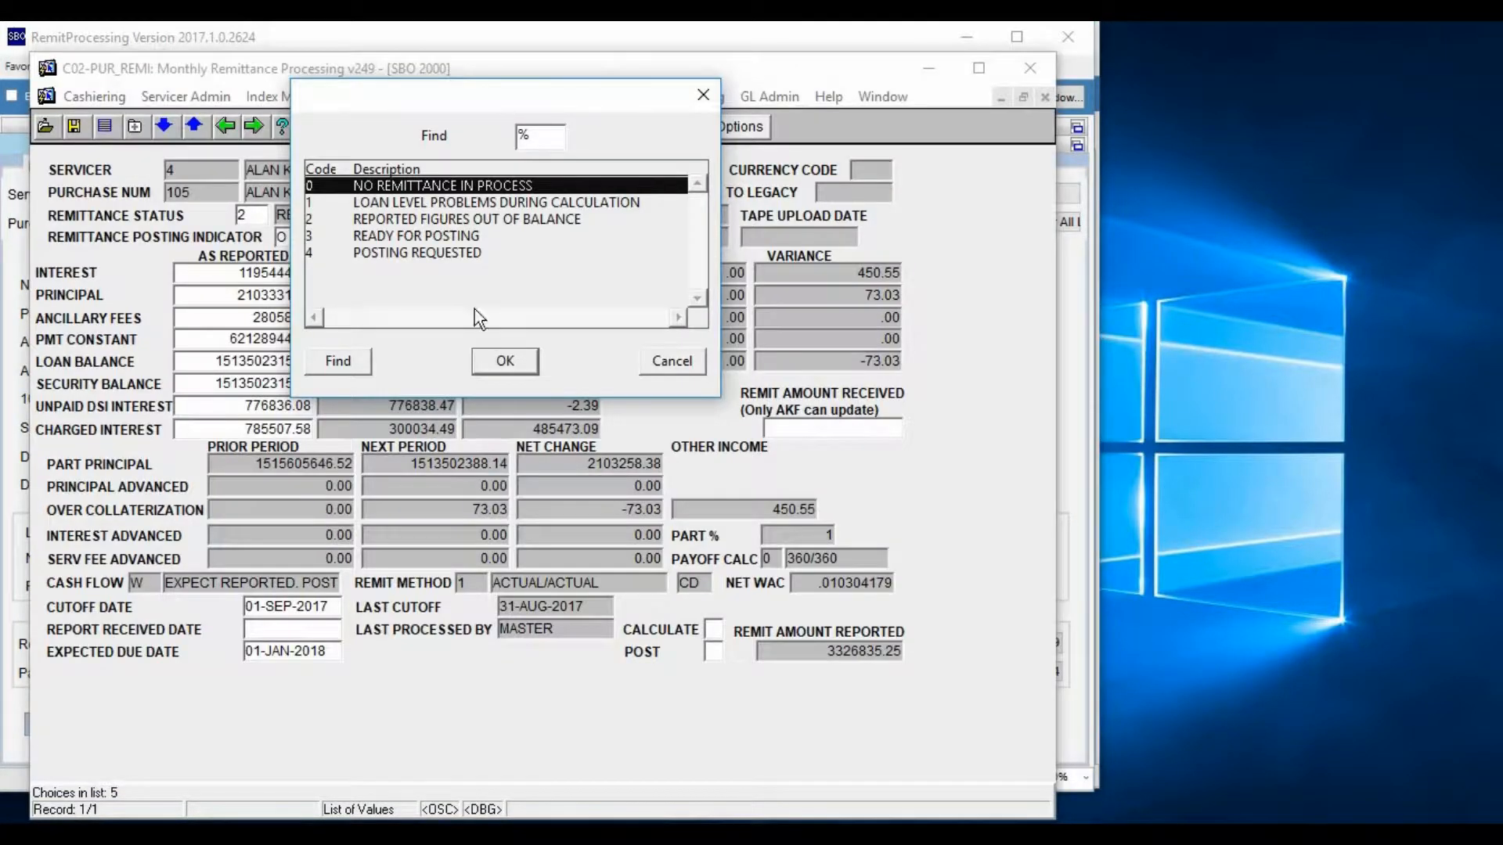
click(418, 220)
click(416, 203)
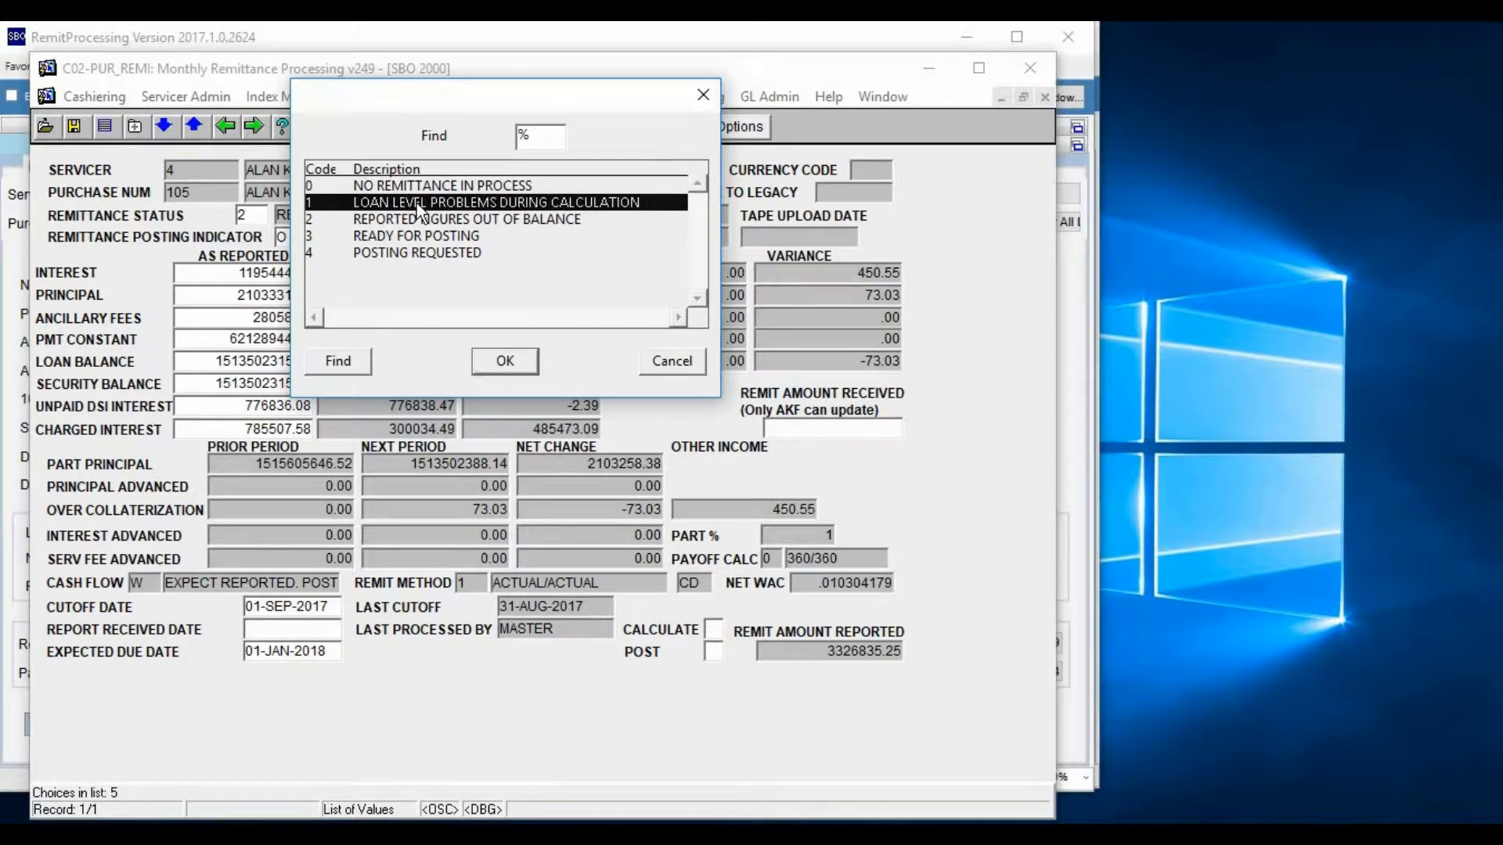
click(430, 222)
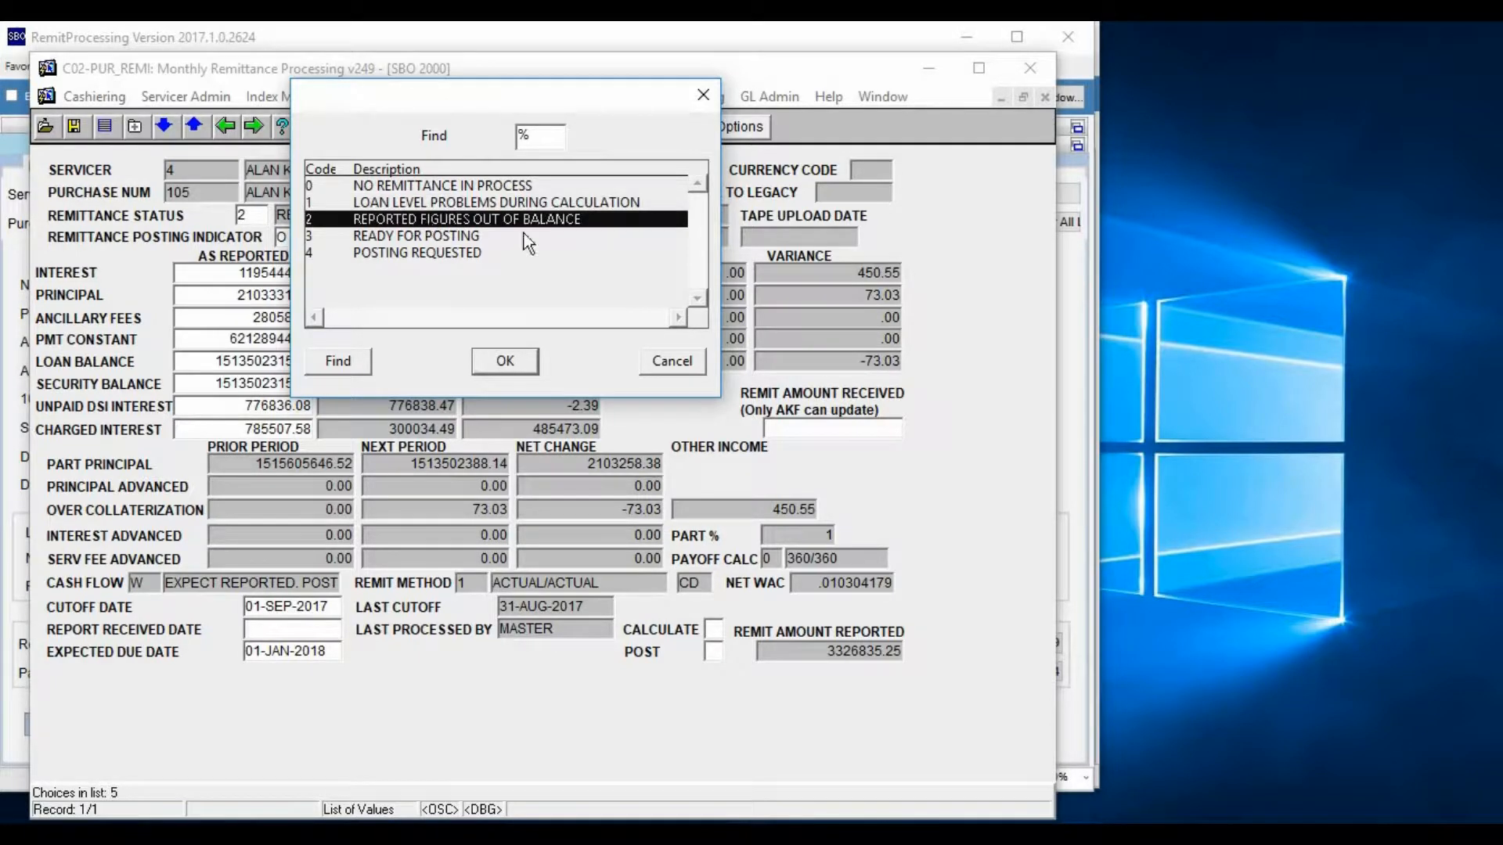
click(604, 236)
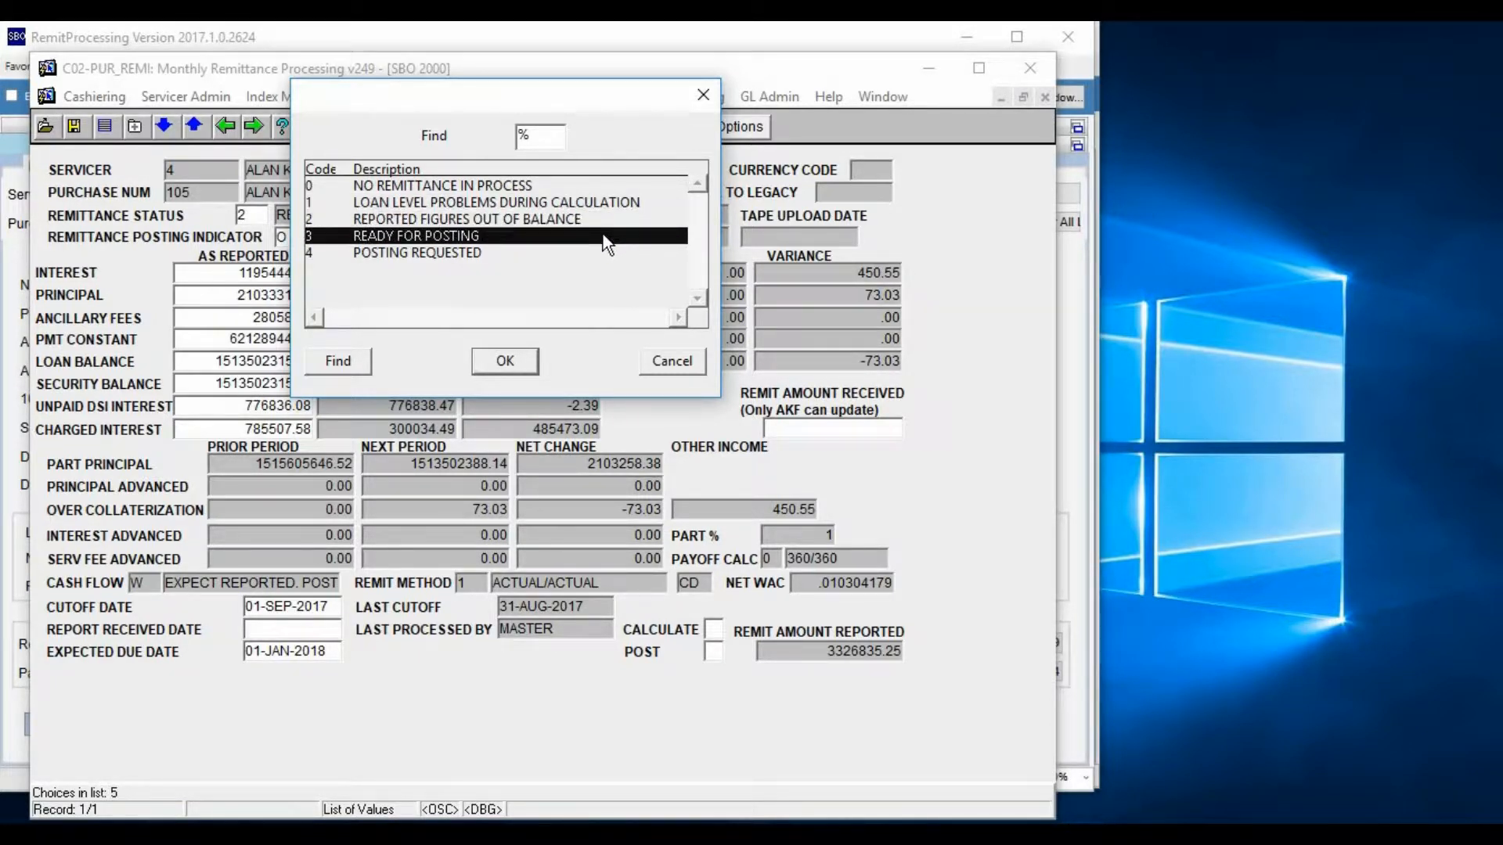
click(582, 254)
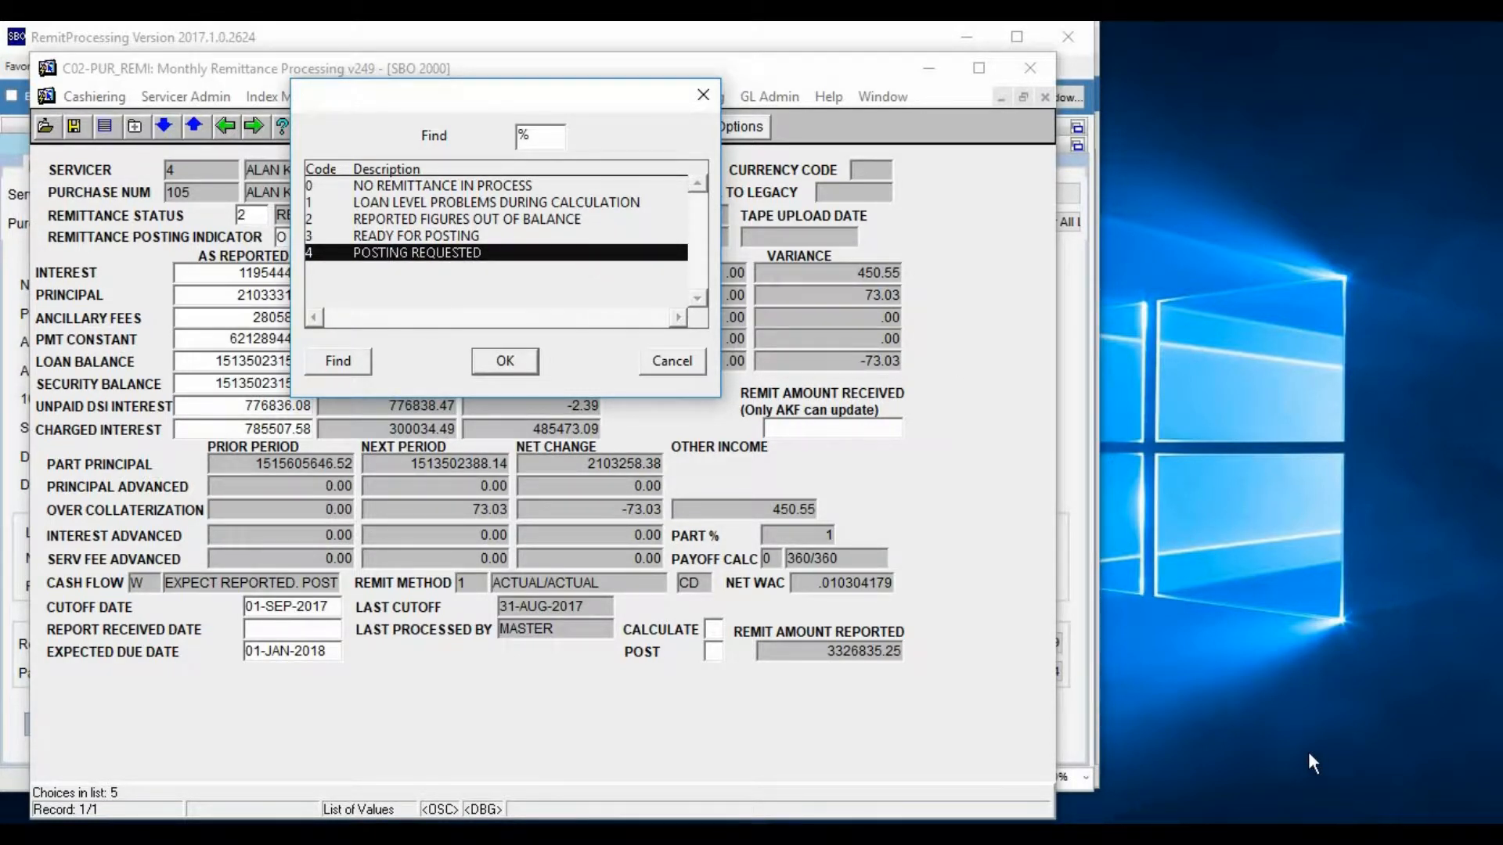
Return to RemitProcessing, review the Pool Remit Status options, and run the remittance calculation for servicer 4, purchase 105
click(1258, 724)
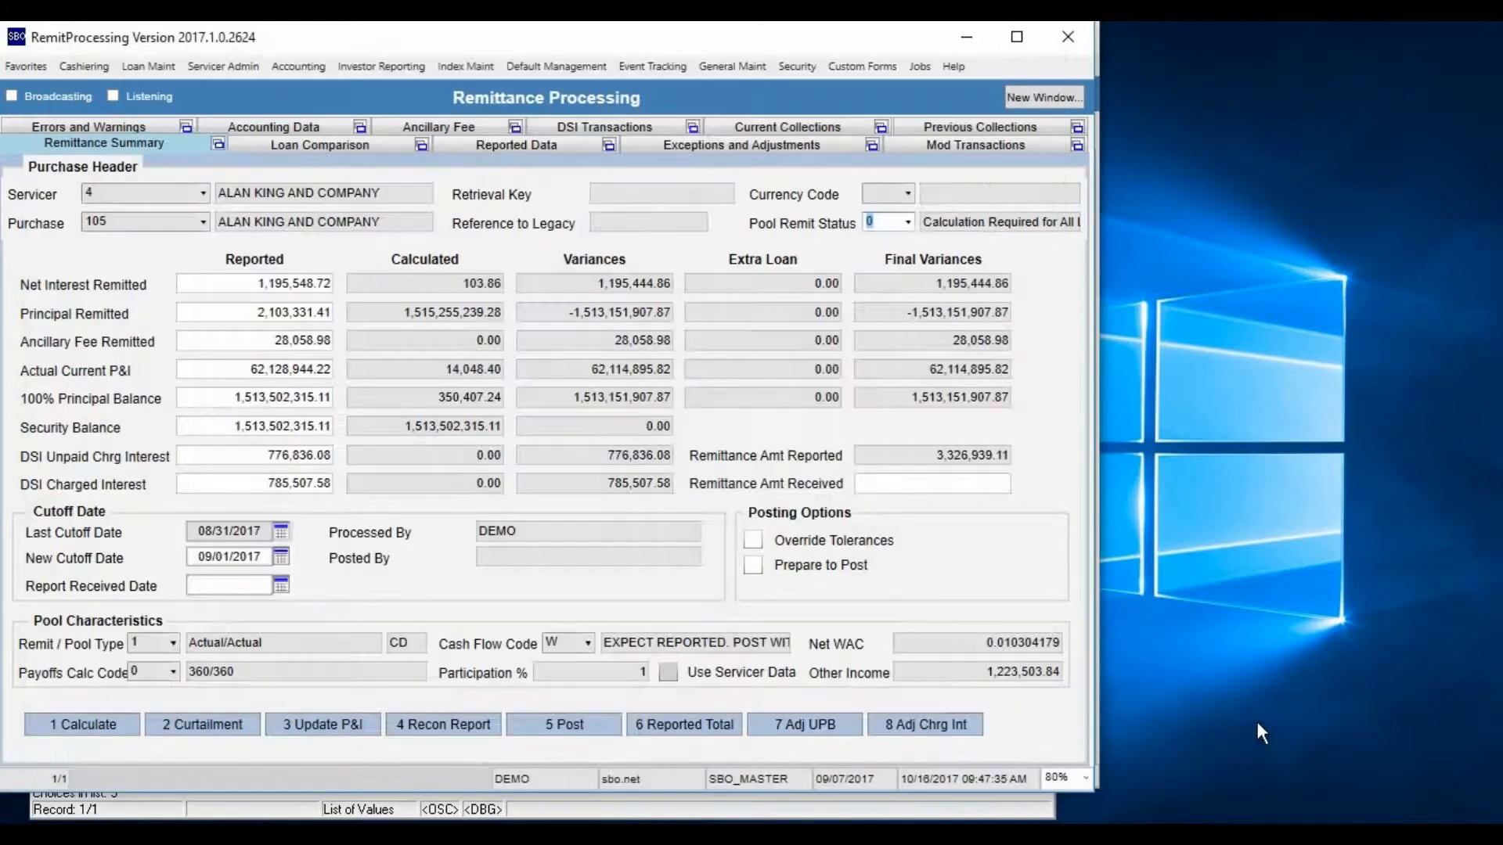
click(914, 222)
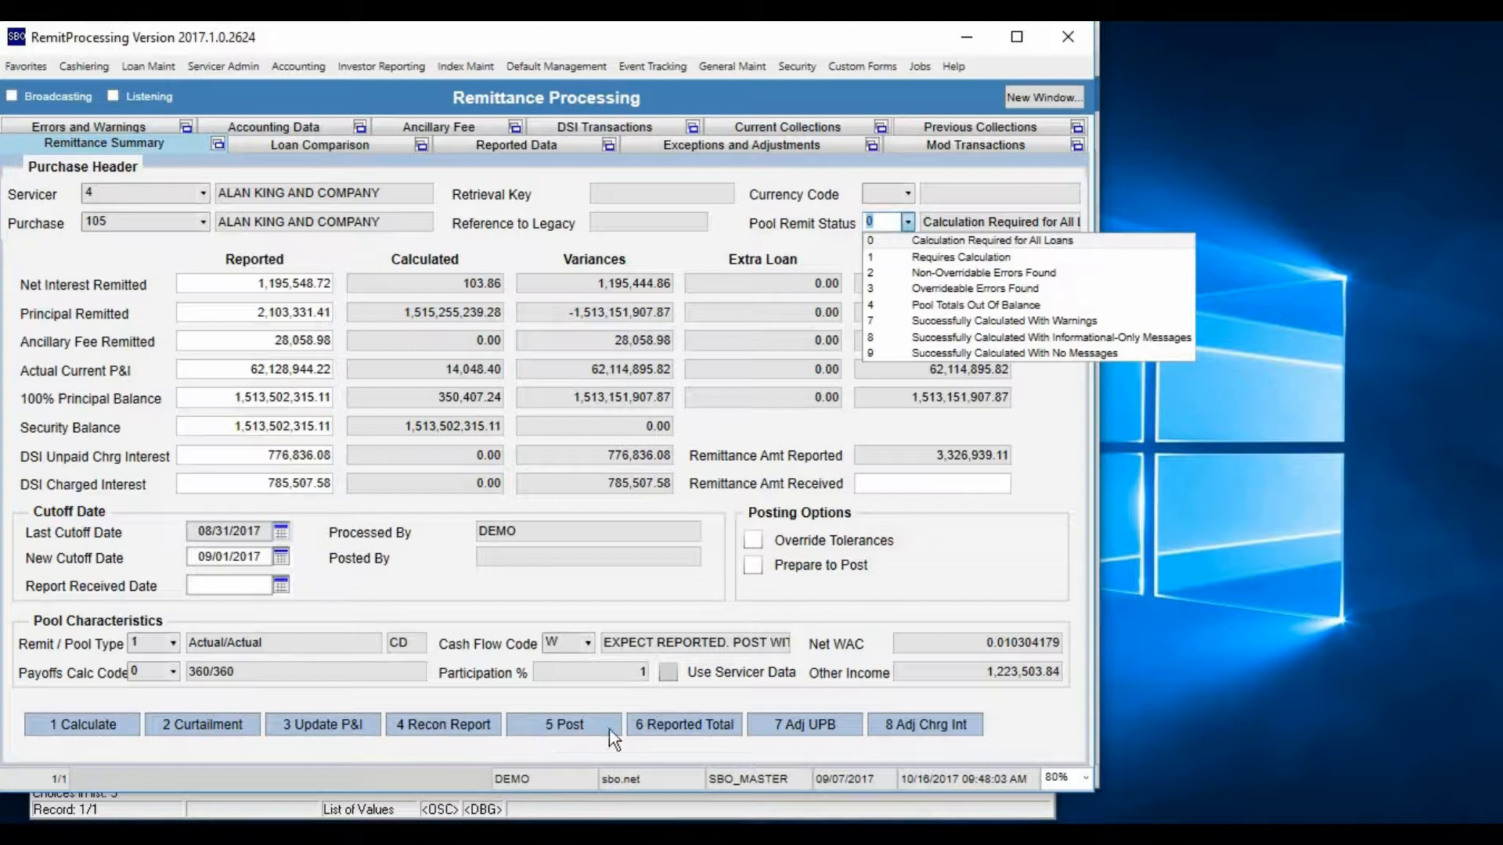
click(83, 723)
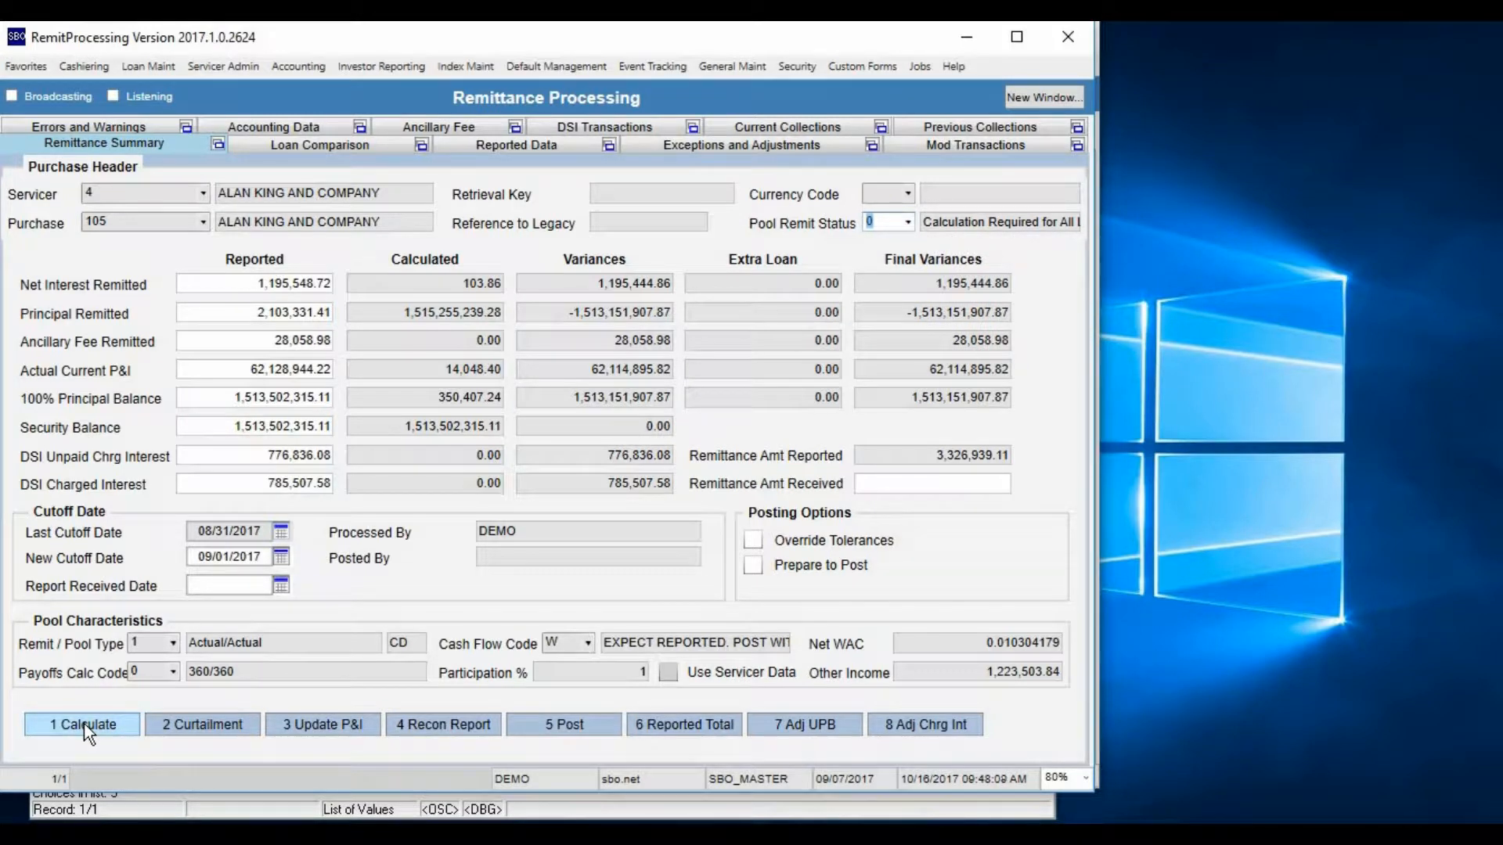
click(83, 723)
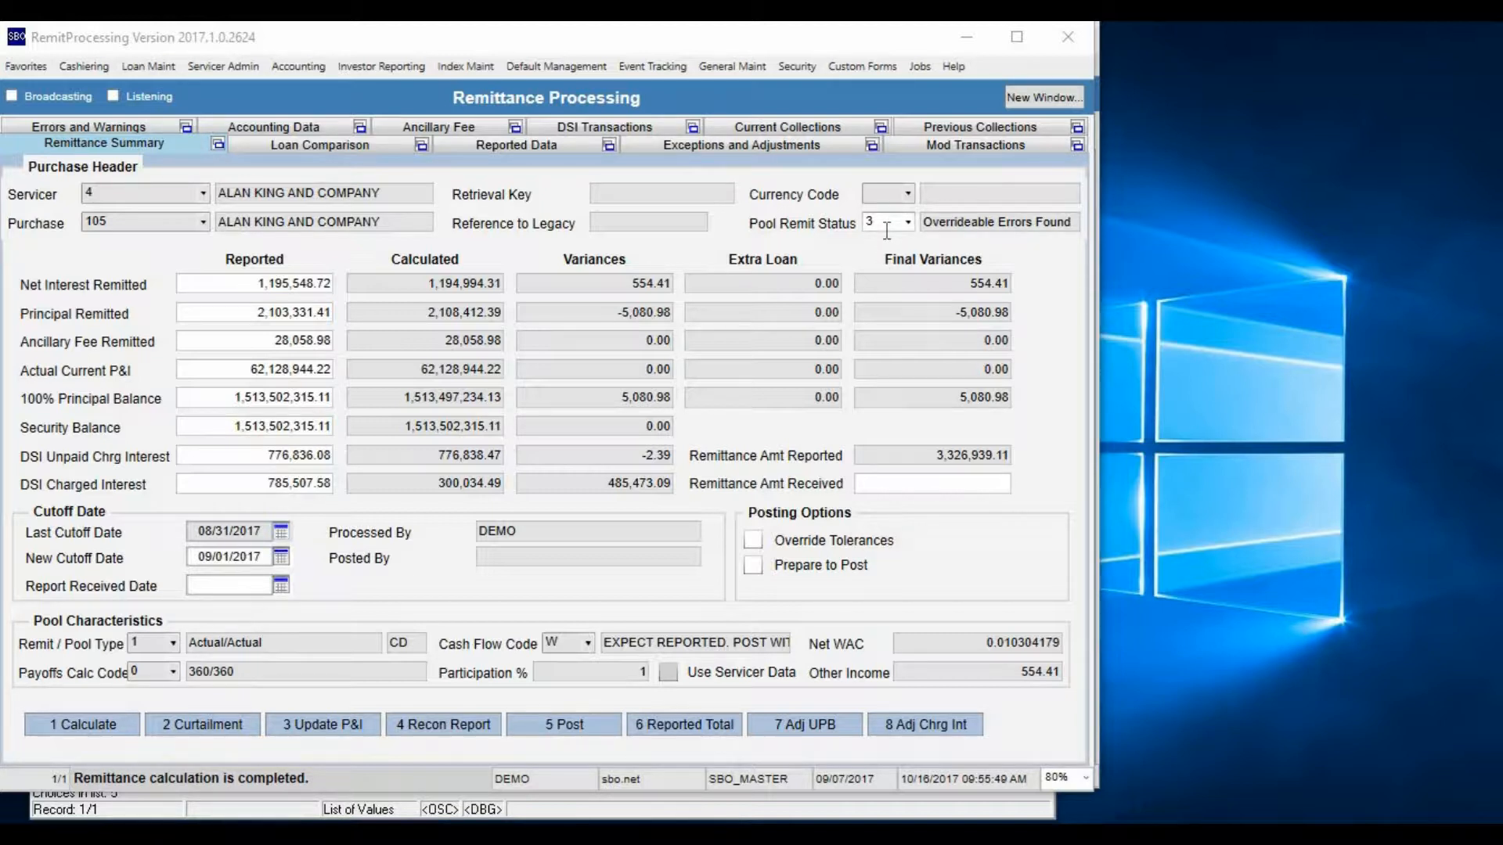
Enable Override Tolerances and Prepare to Post for the pool, and review the Pool Remit Status options
click(755, 540)
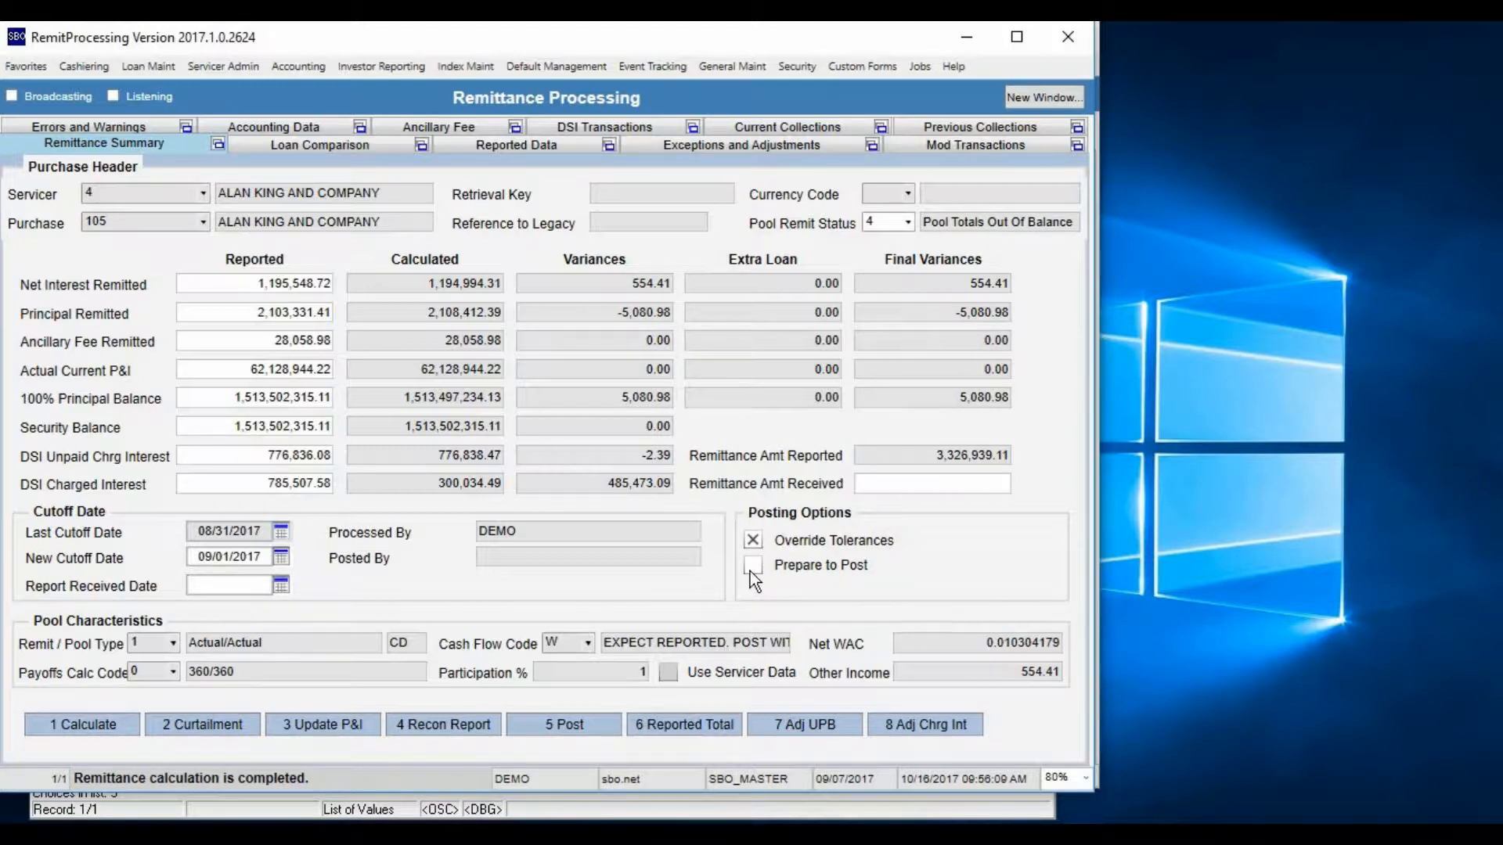
click(750, 572)
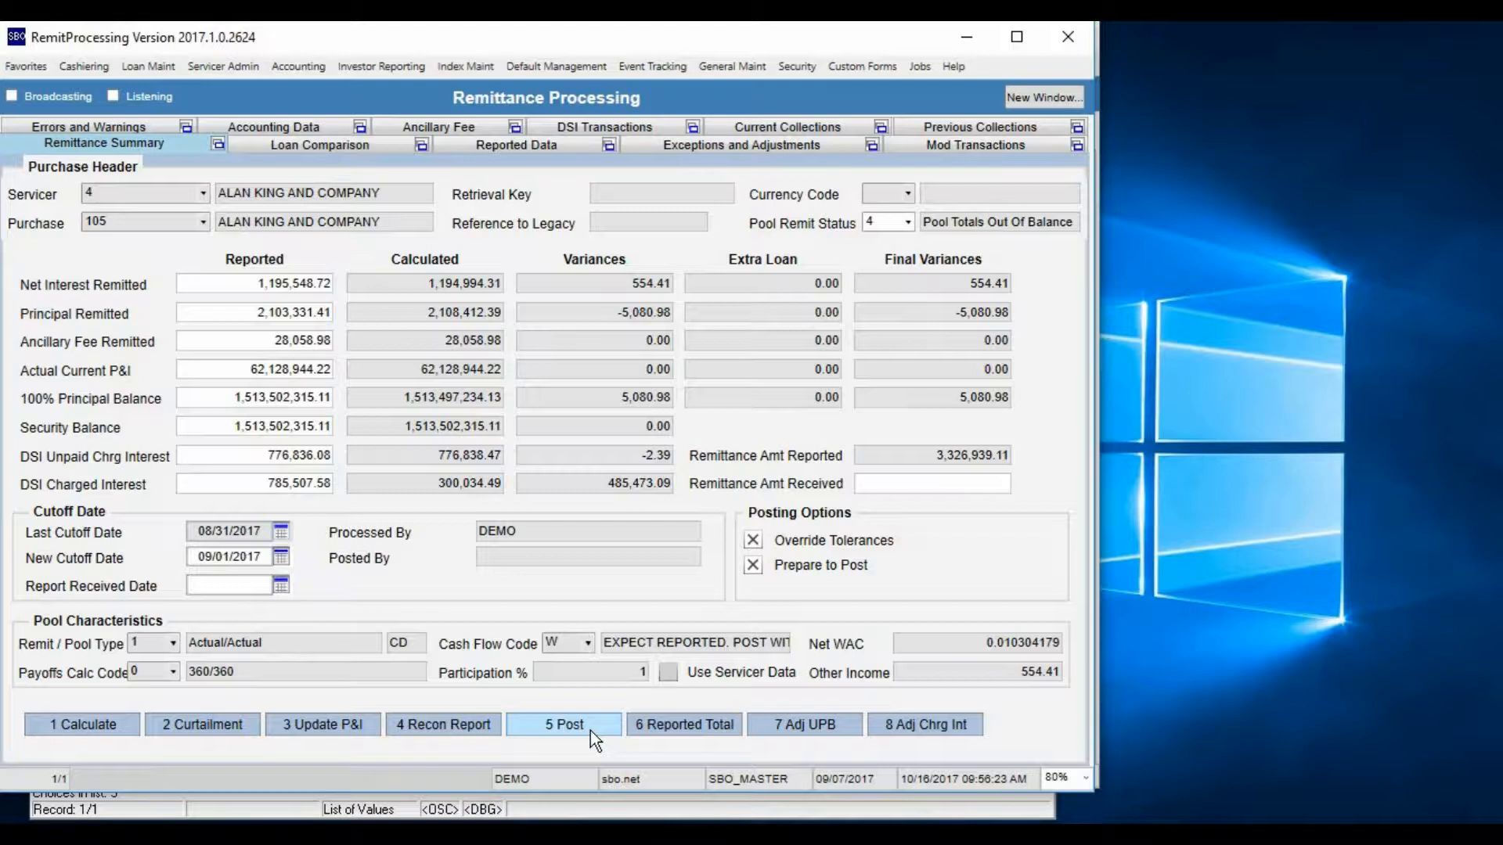
click(910, 223)
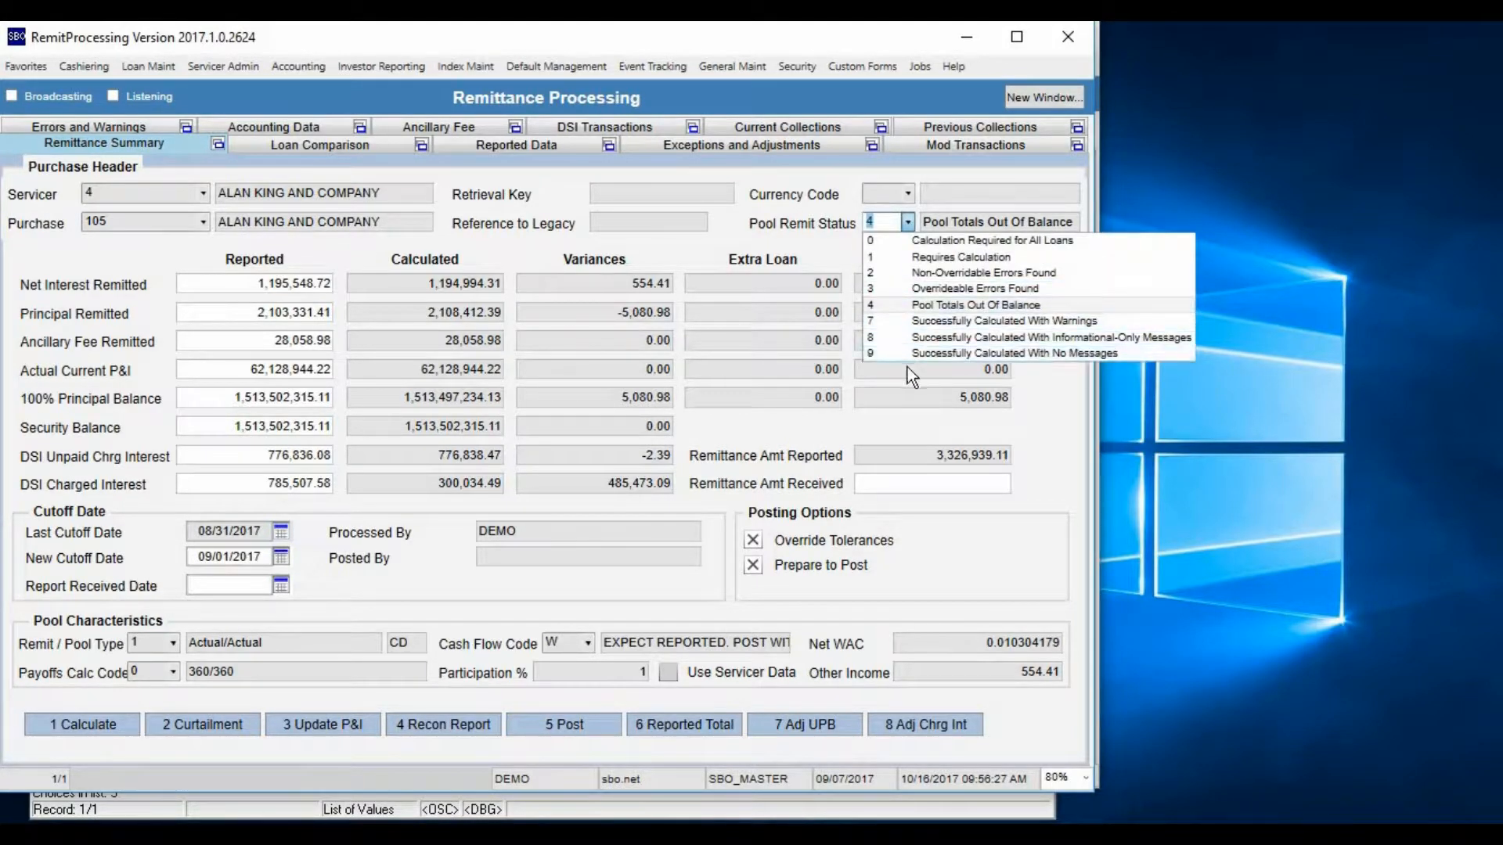
click(1048, 509)
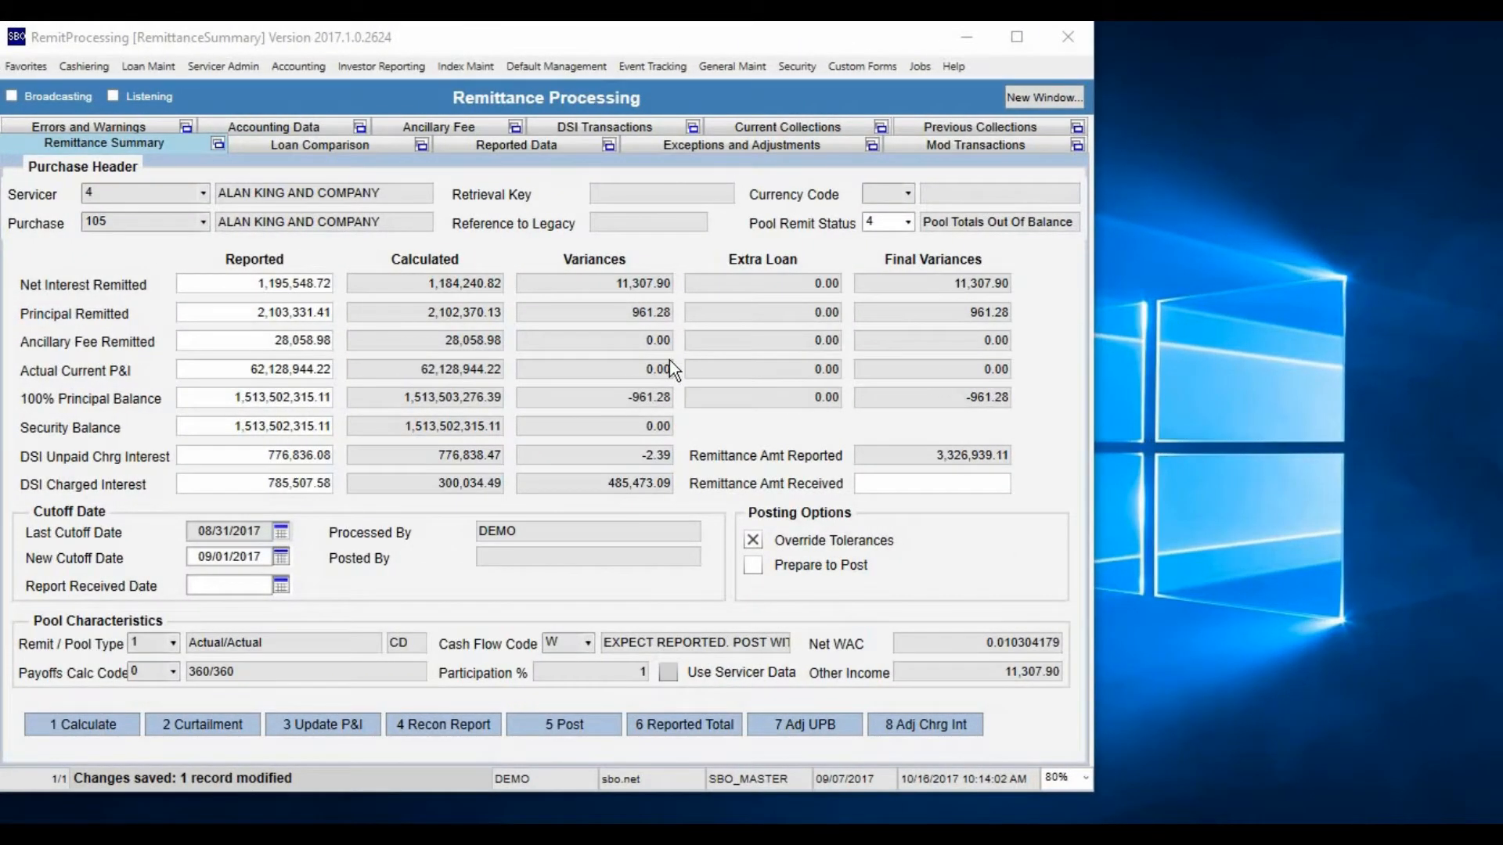
Open Errors and Warnings and filter the messages to include tolerance errors but exclude warning and informational messages
click(77, 127)
click(34, 294)
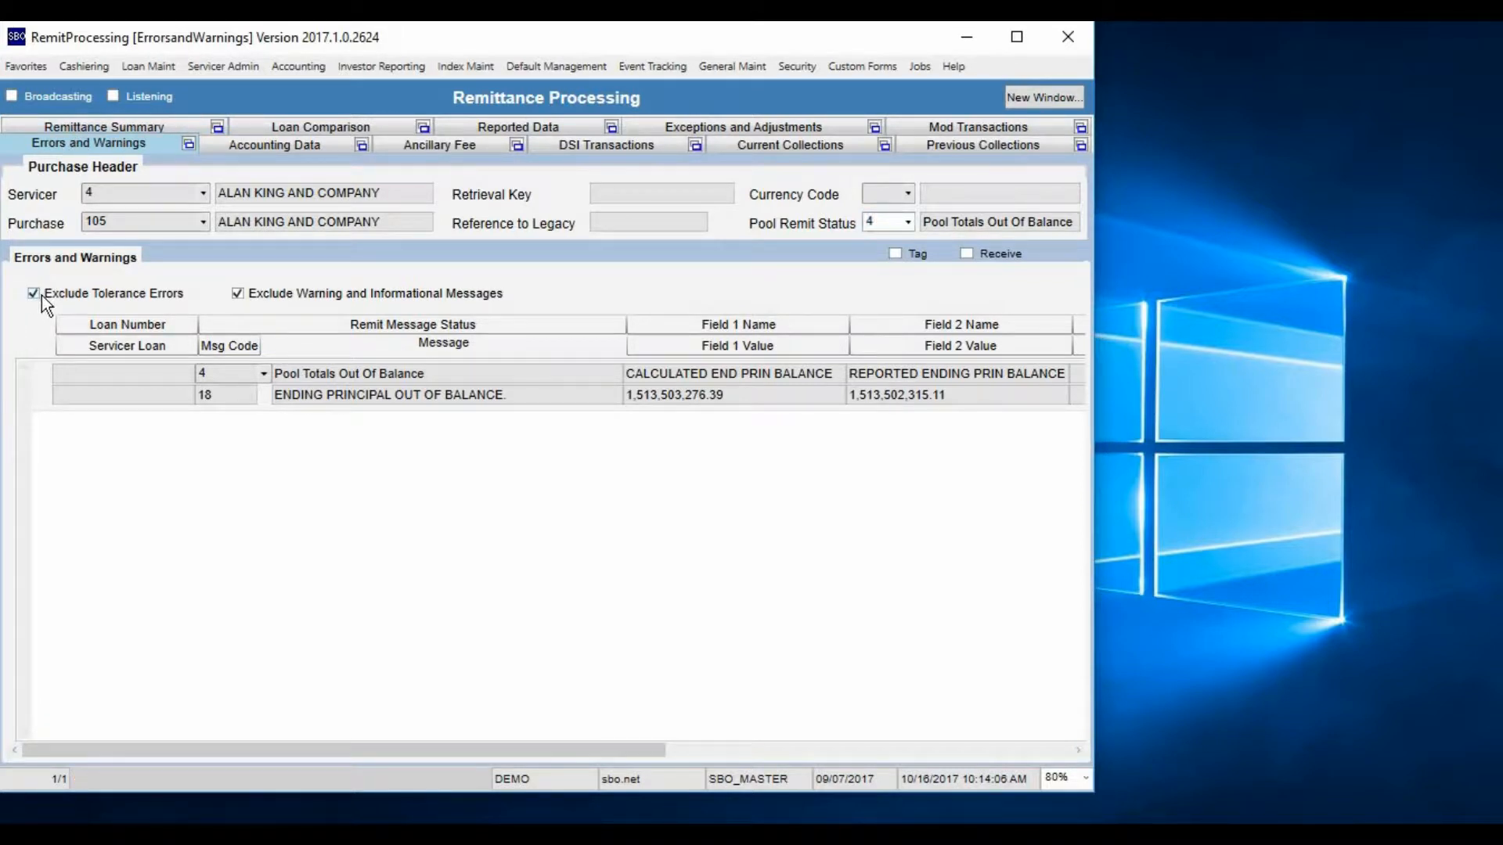
click(237, 294)
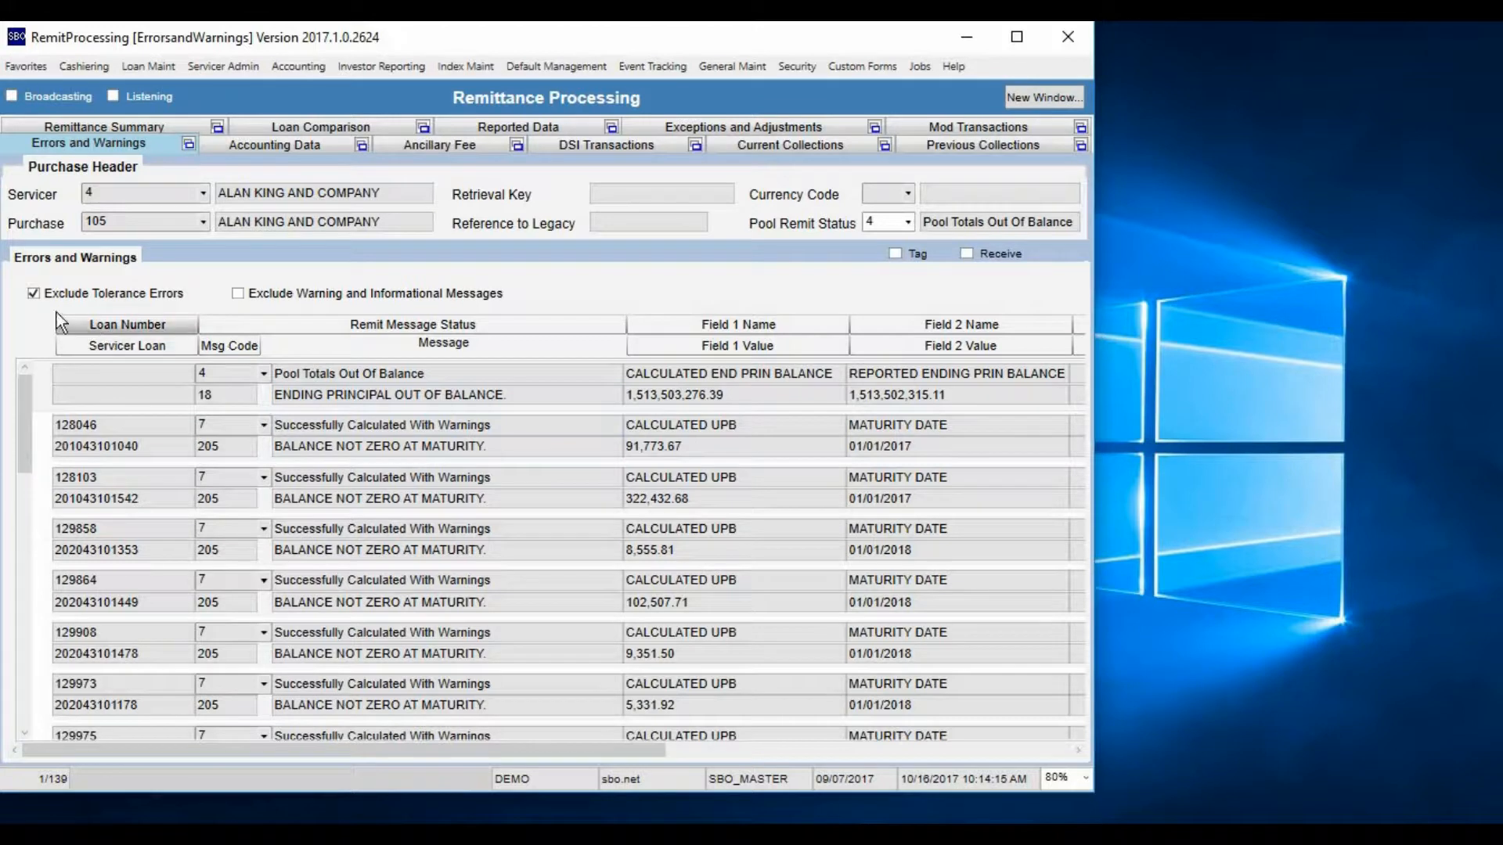
click(175, 297)
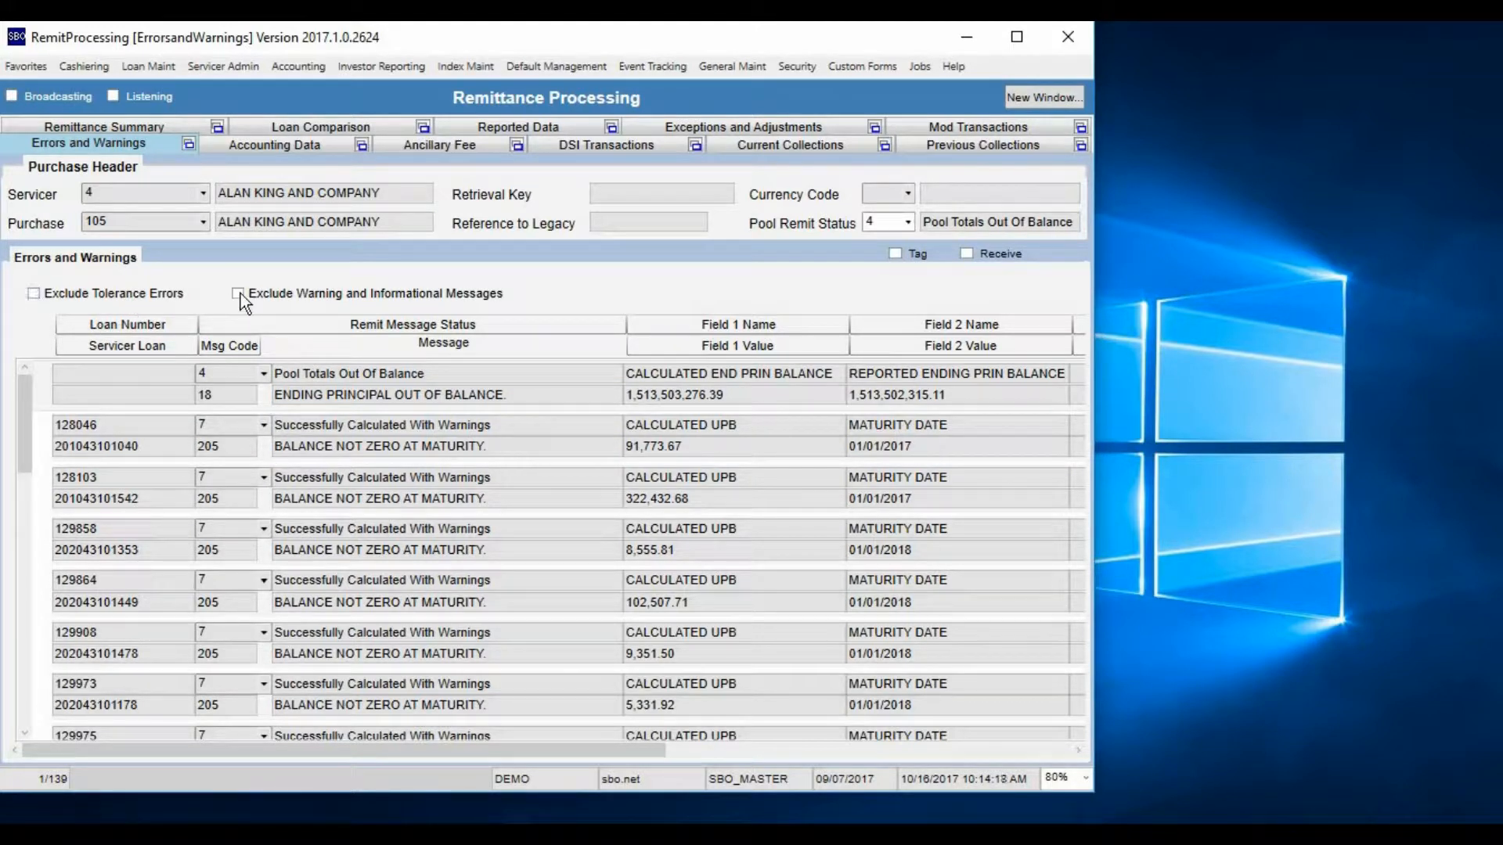
click(241, 293)
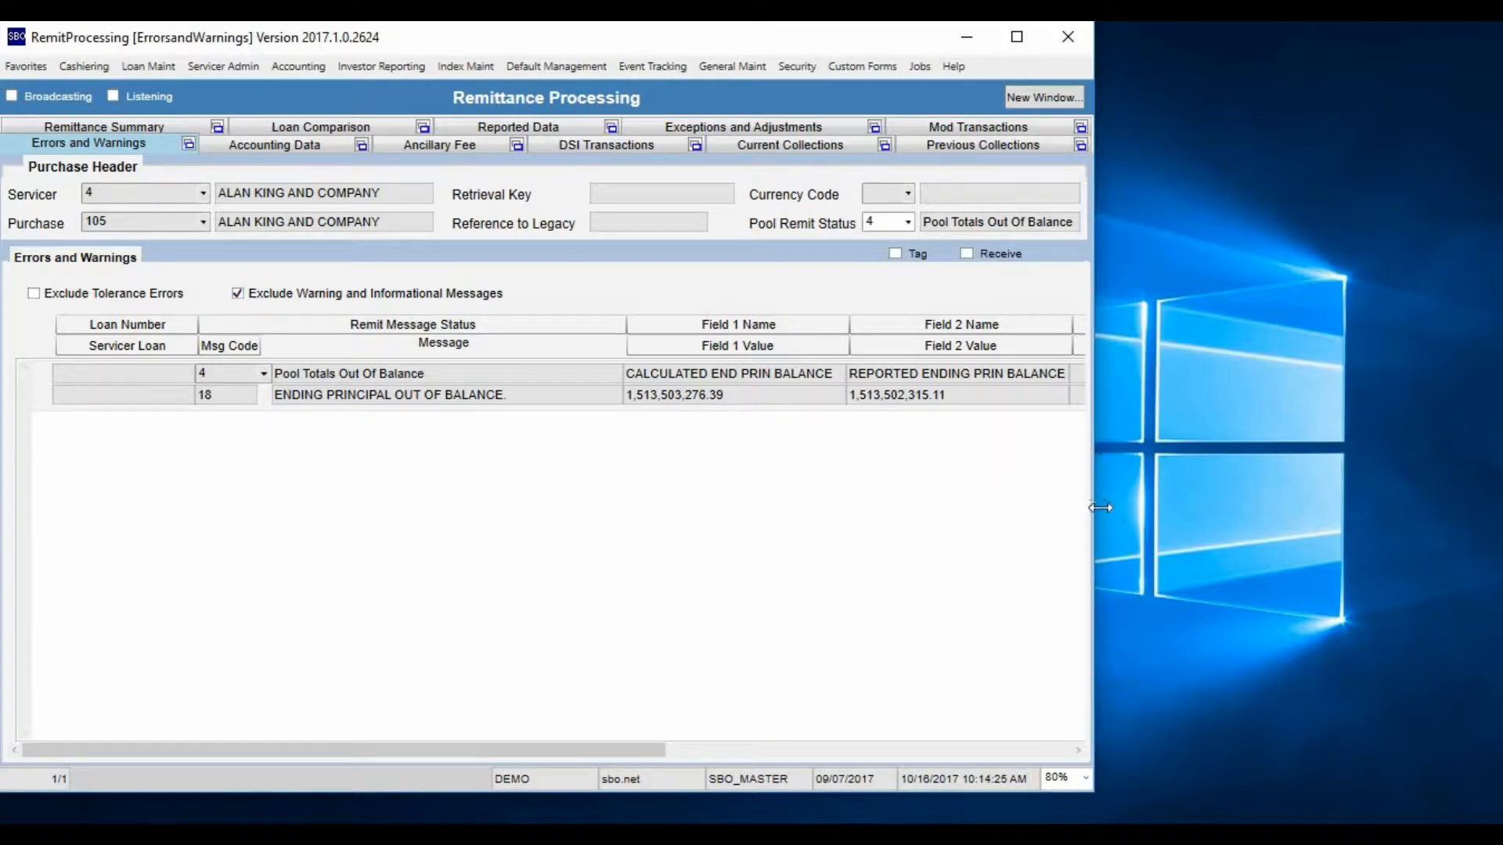
Widen the window and examine the out-of-balance message's field name and value columns
drag(1095, 505, 1497, 540)
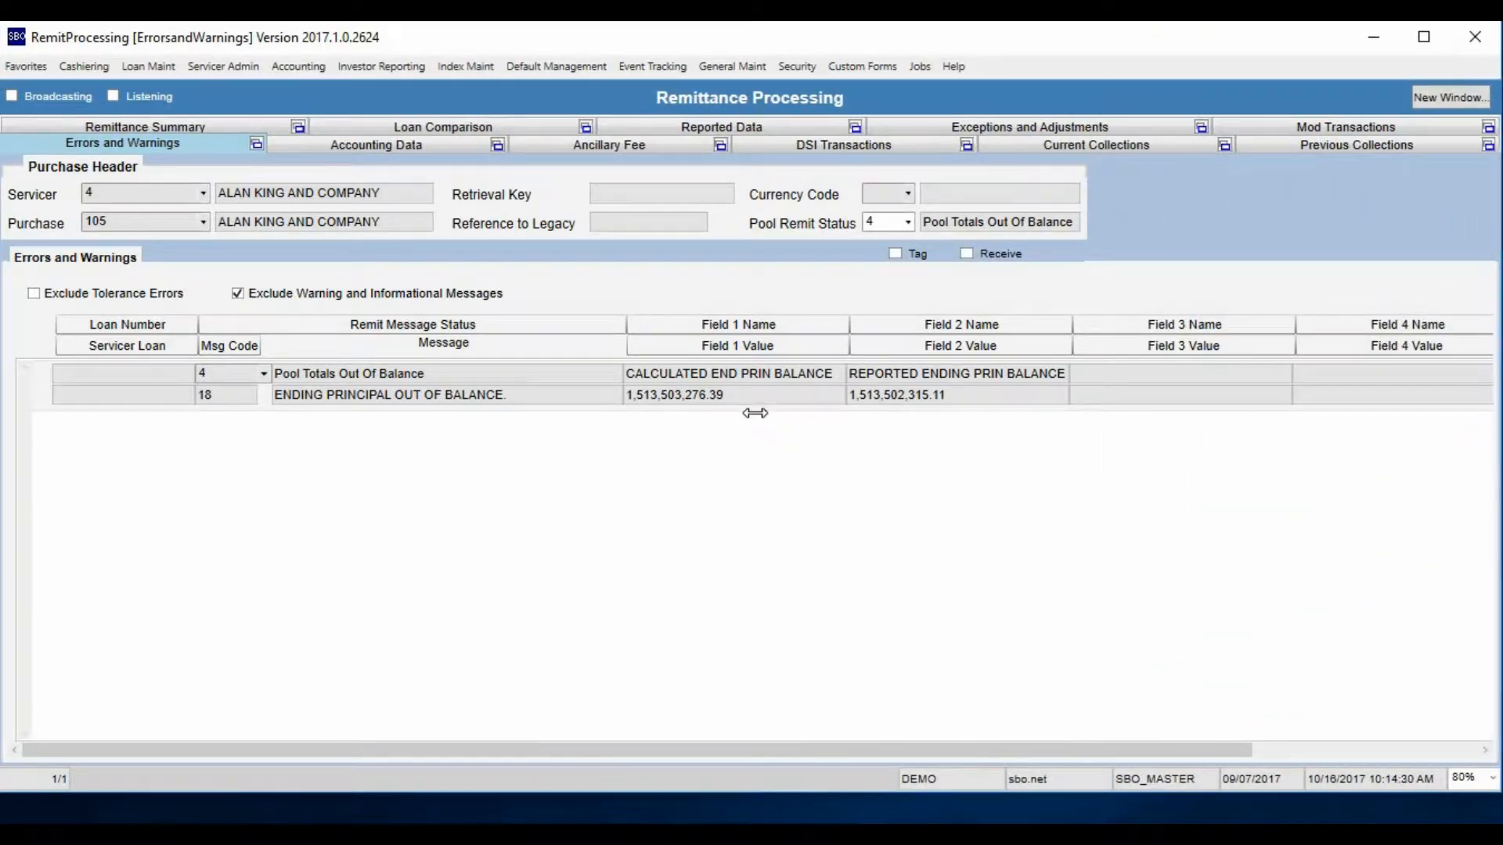
drag(1158, 752, 1307, 749)
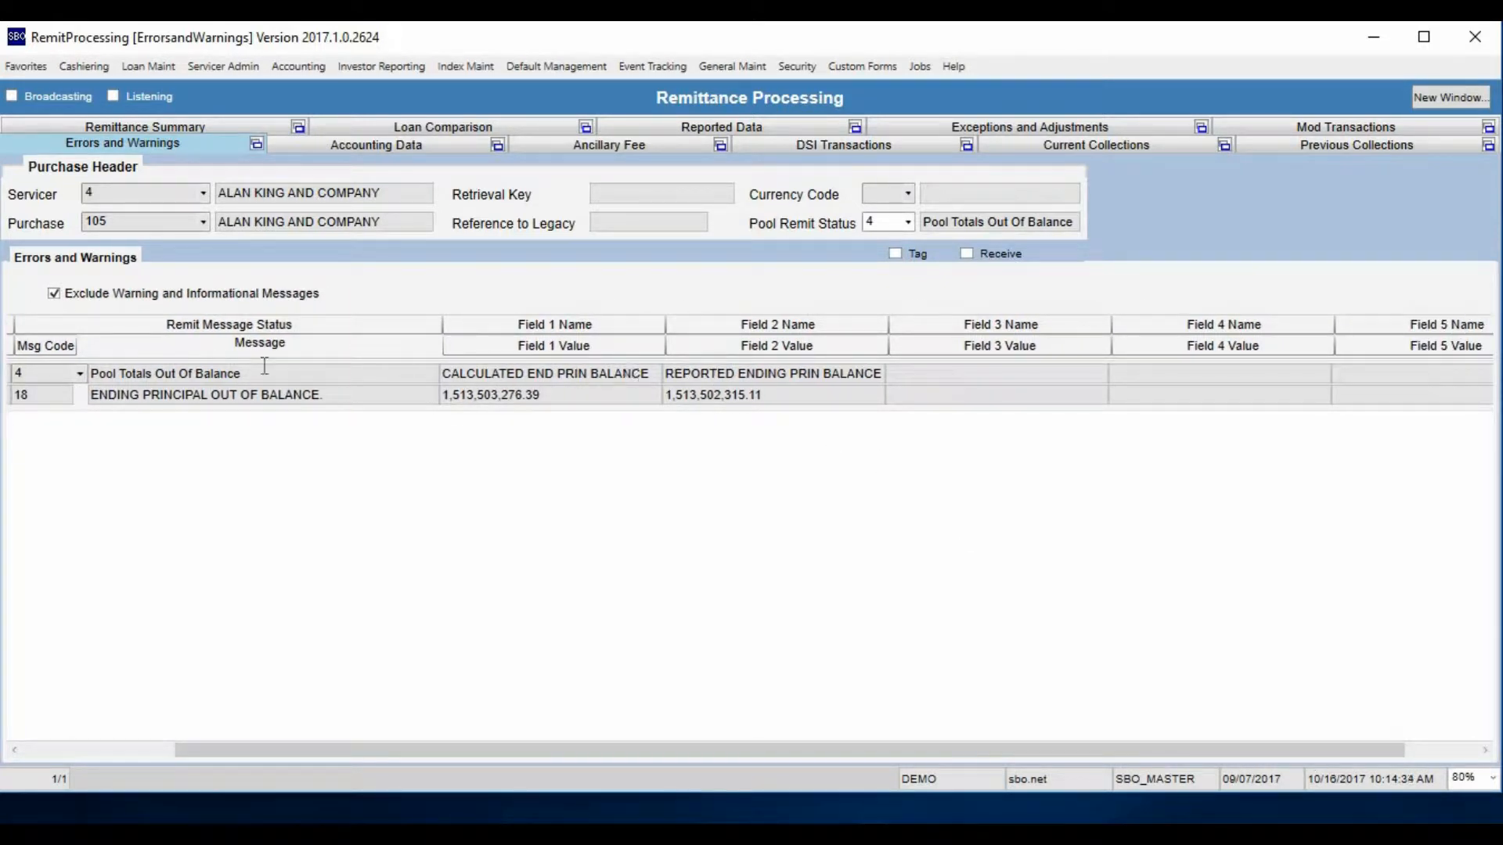
drag(252, 751, 61, 747)
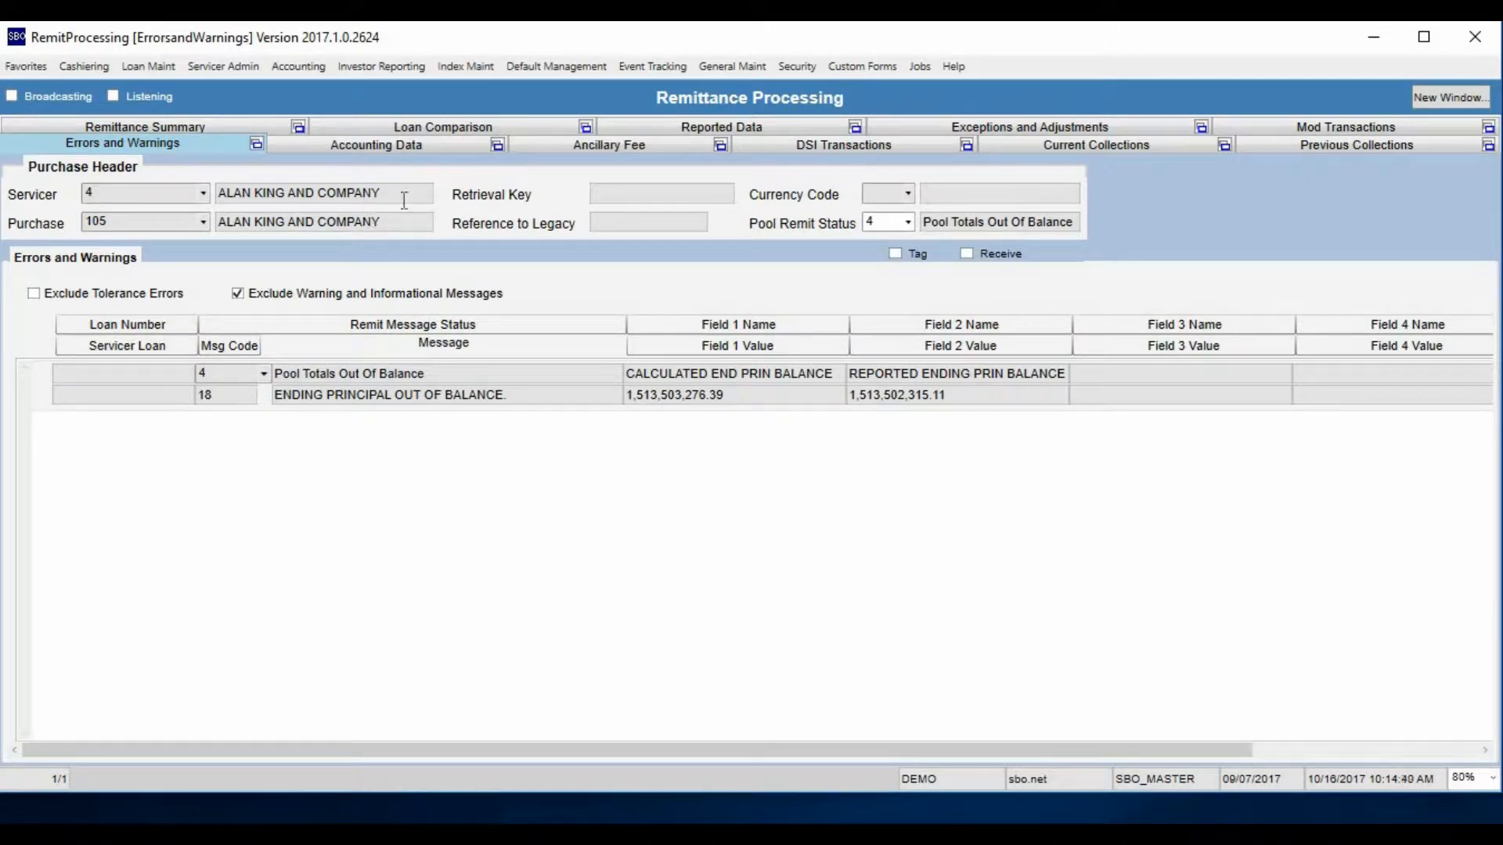
Open Reported Data and examine the available Record Type options
click(664, 126)
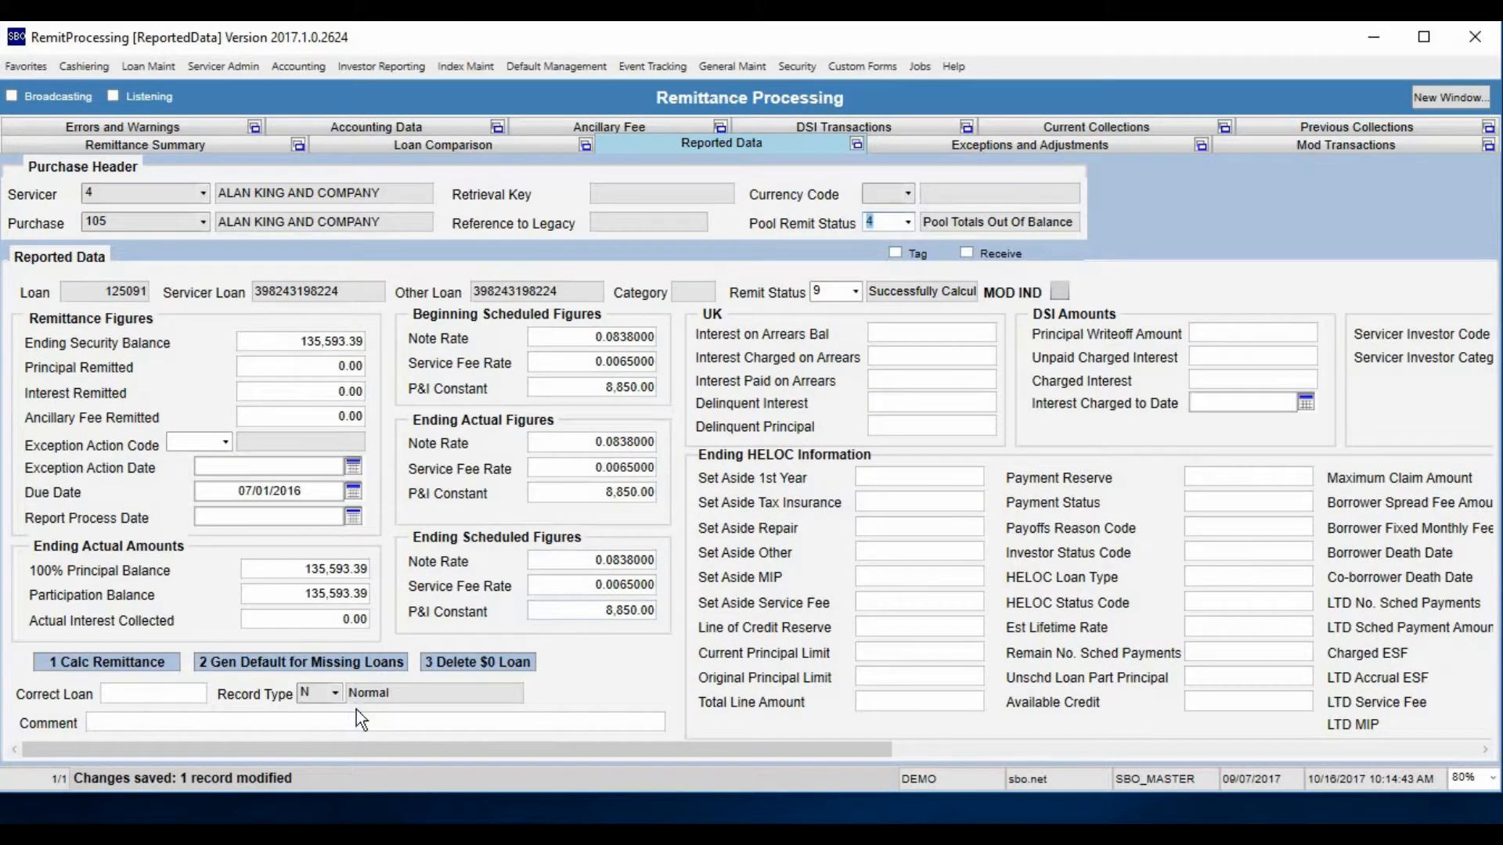
click(335, 695)
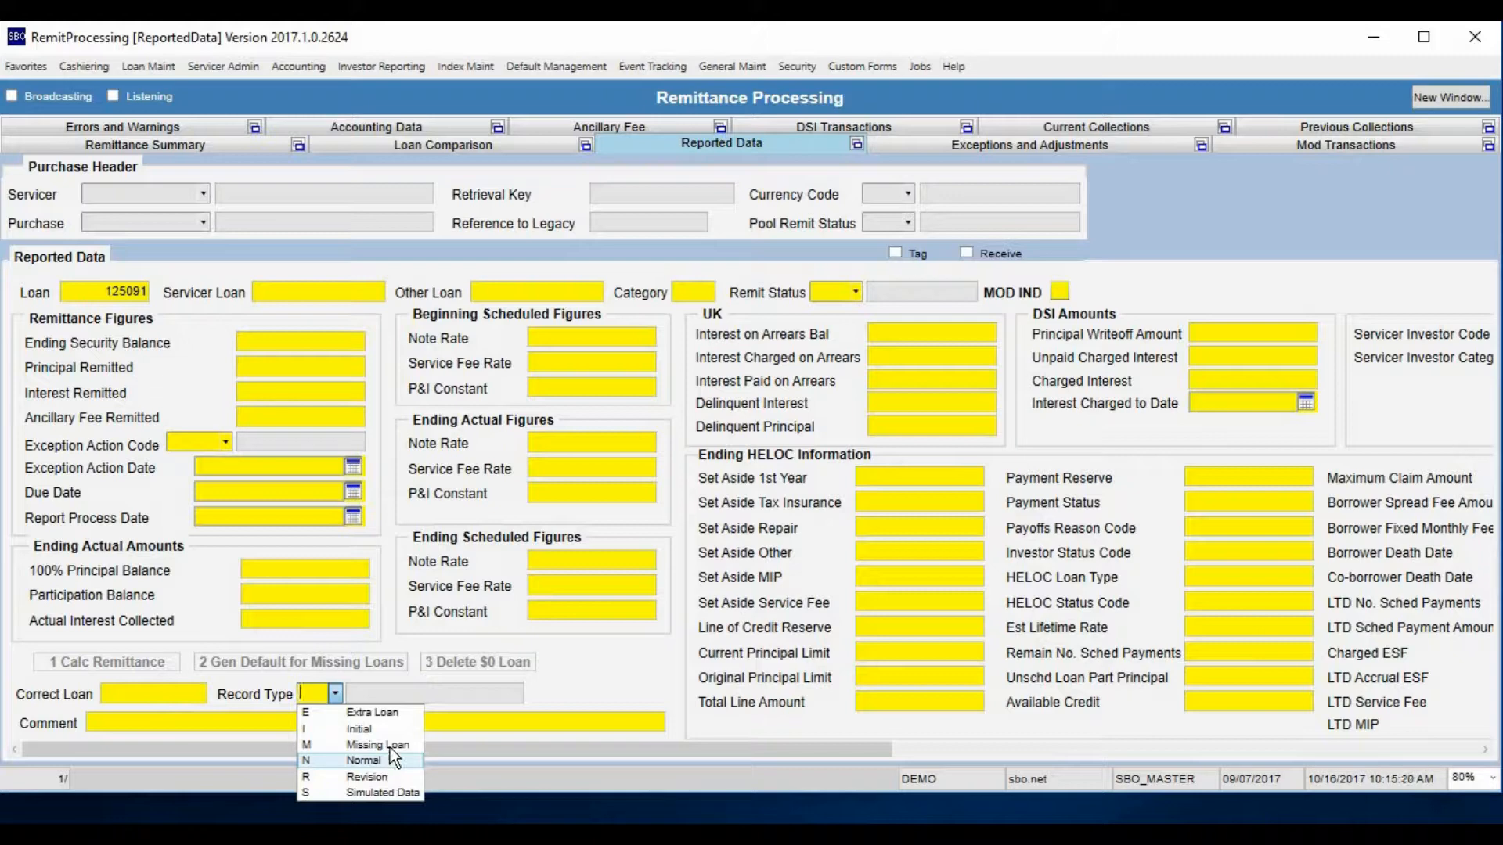
Query the Loan Comparison view by loan number and select the loan's reported Actual Due Date
click(467, 144)
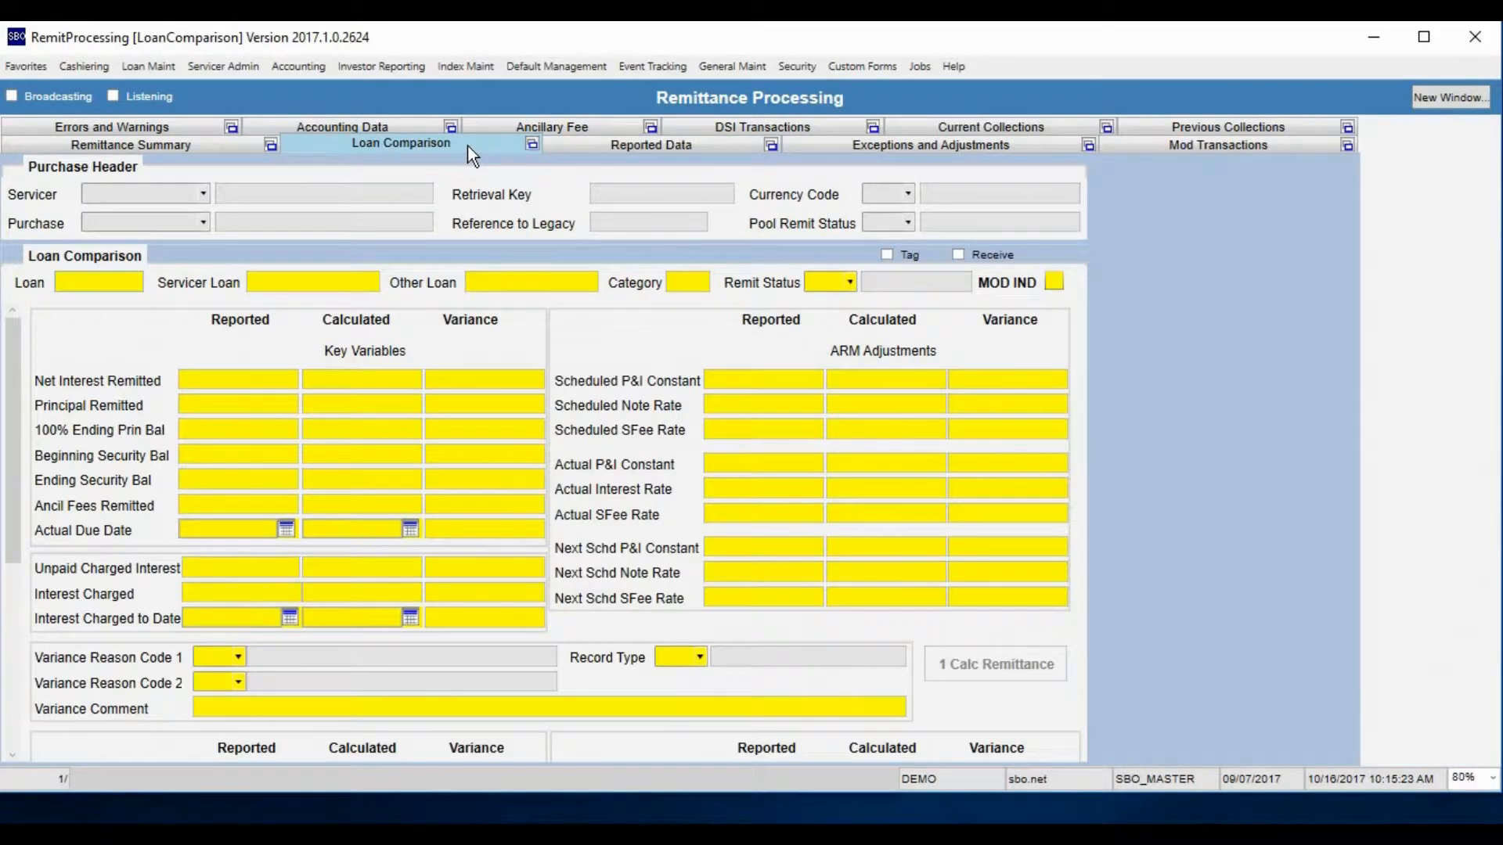
click(125, 283)
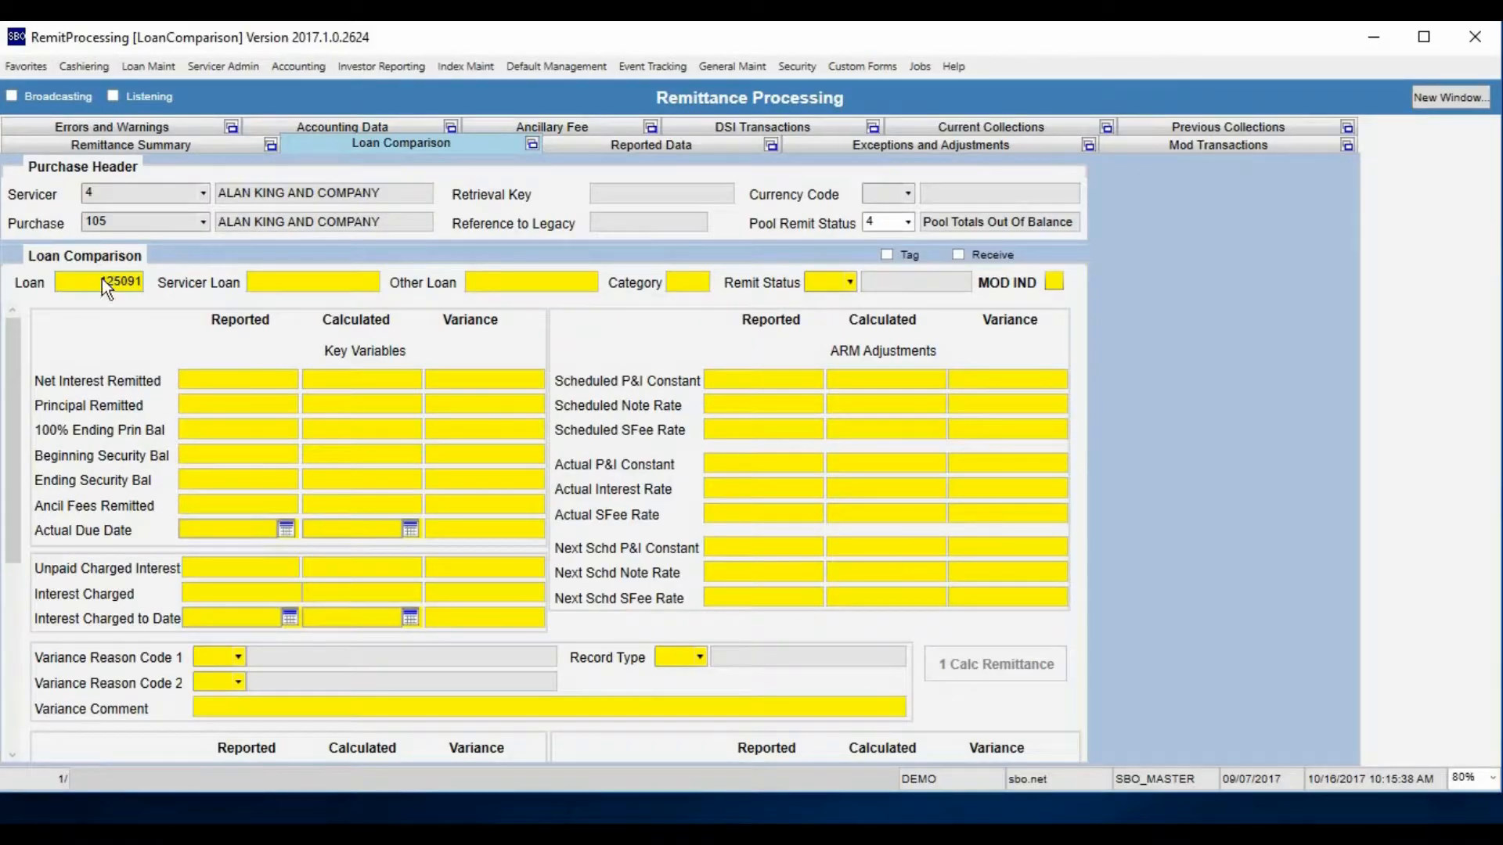
key(F8)
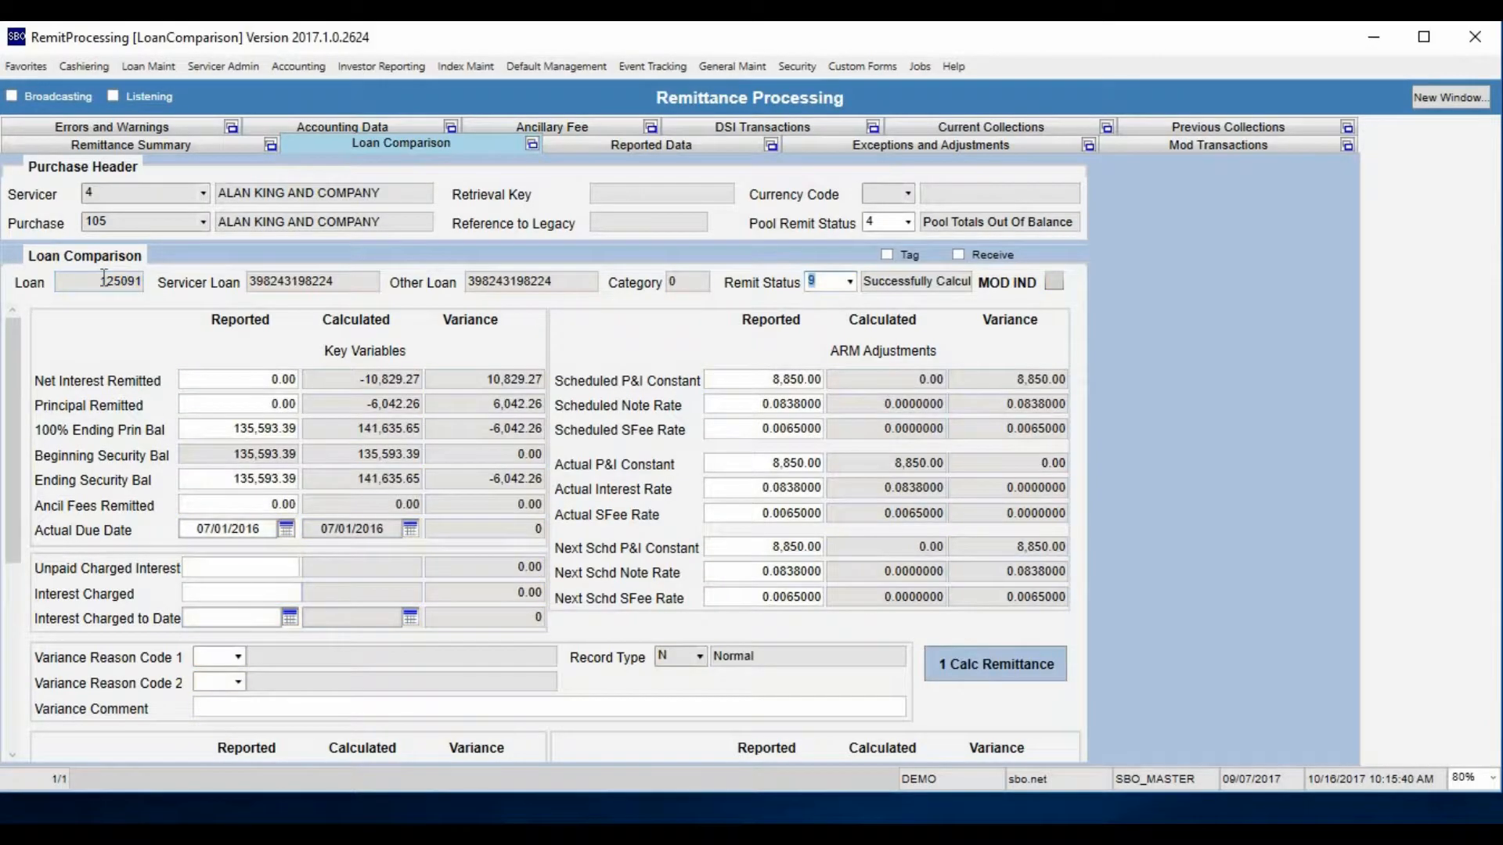
click(229, 524)
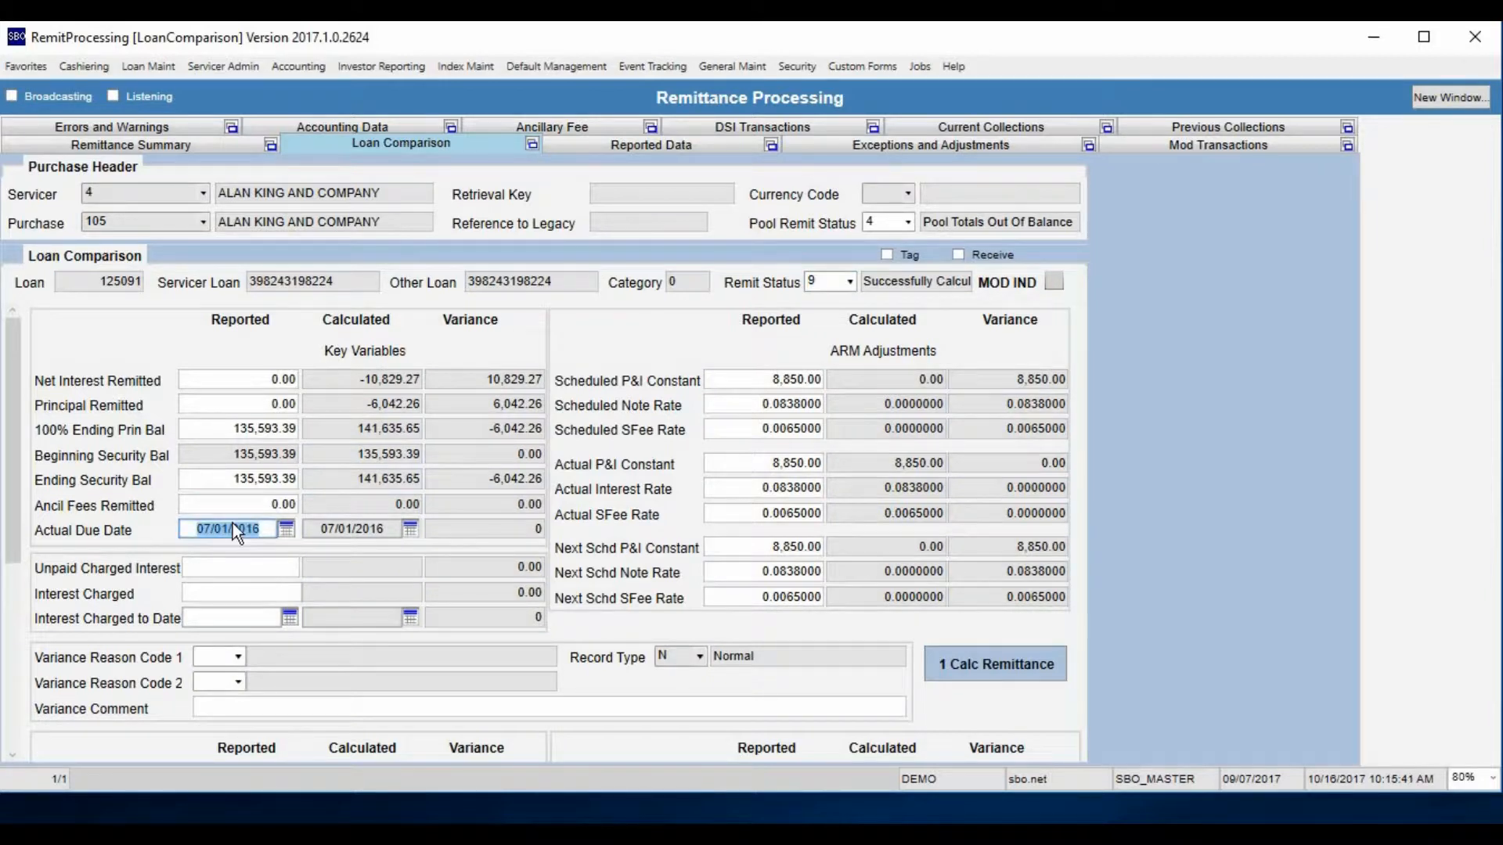
Retrieve the same loan in Reported Data by its loan number and check its Due Date
click(675, 146)
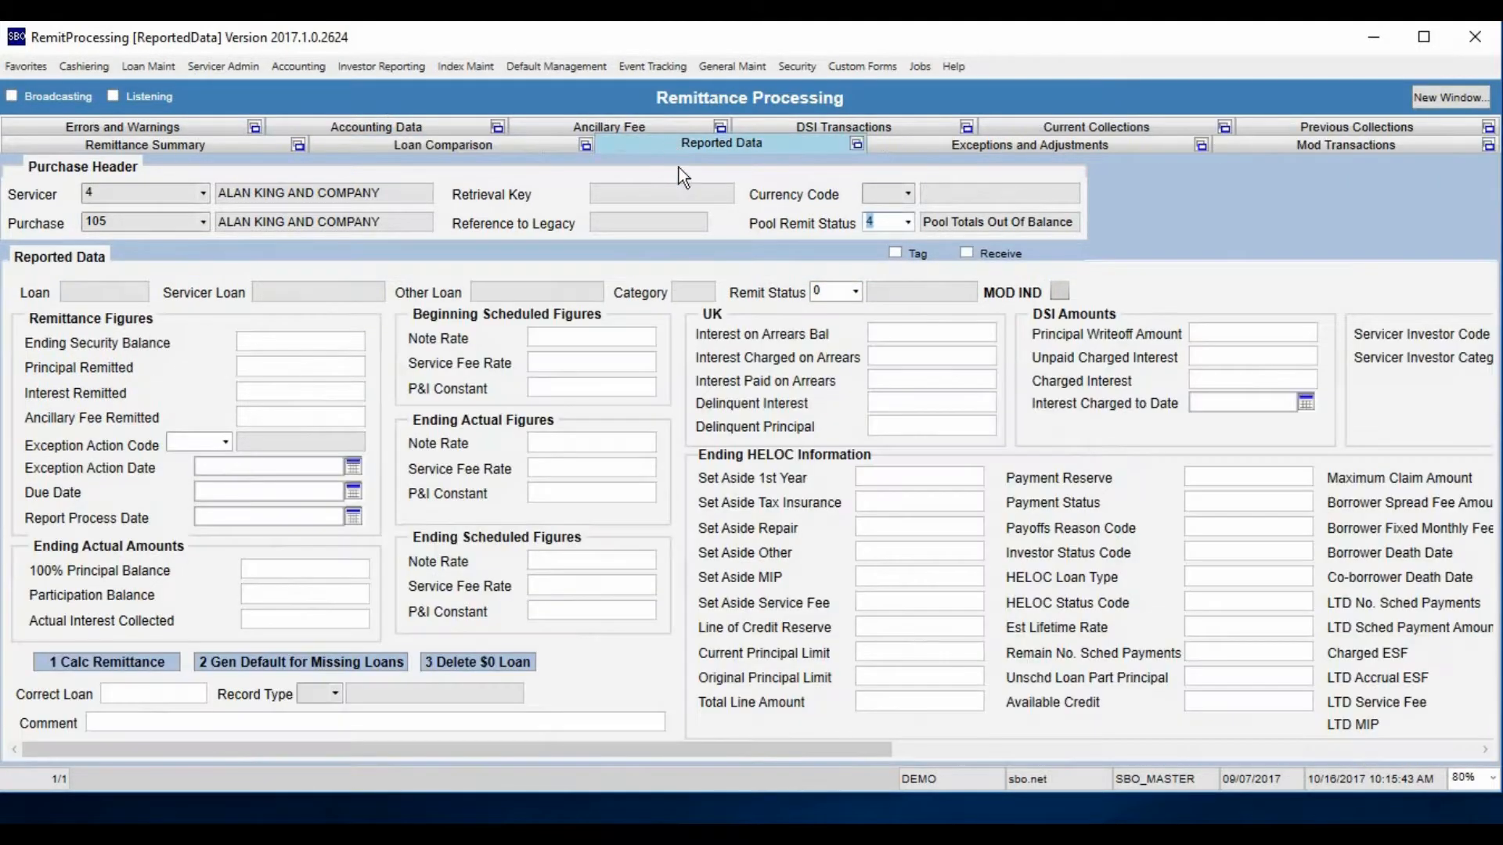
click(76, 290)
key(F7)
key(F8)
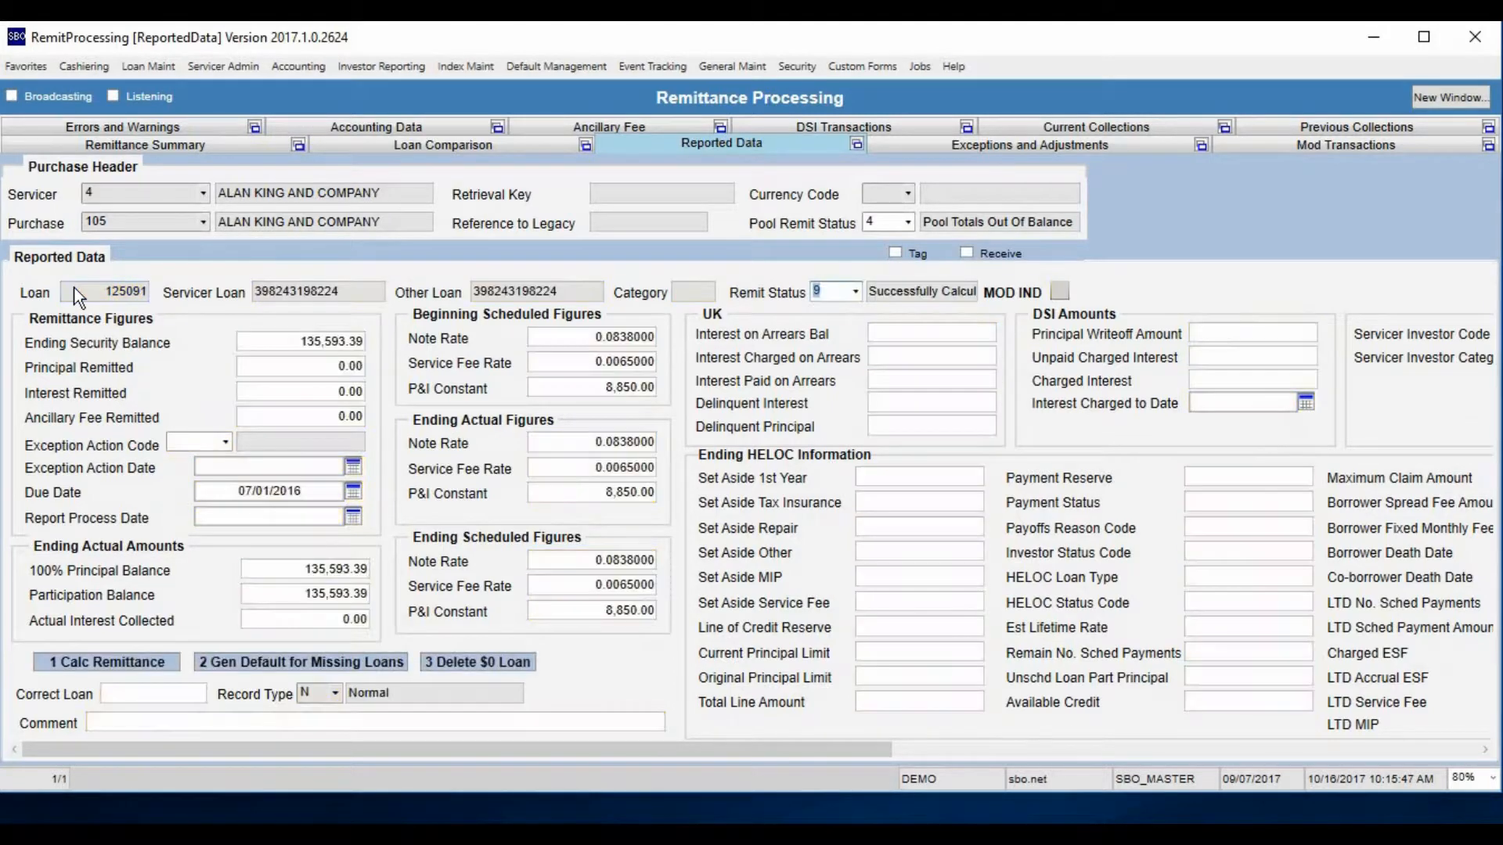
click(304, 497)
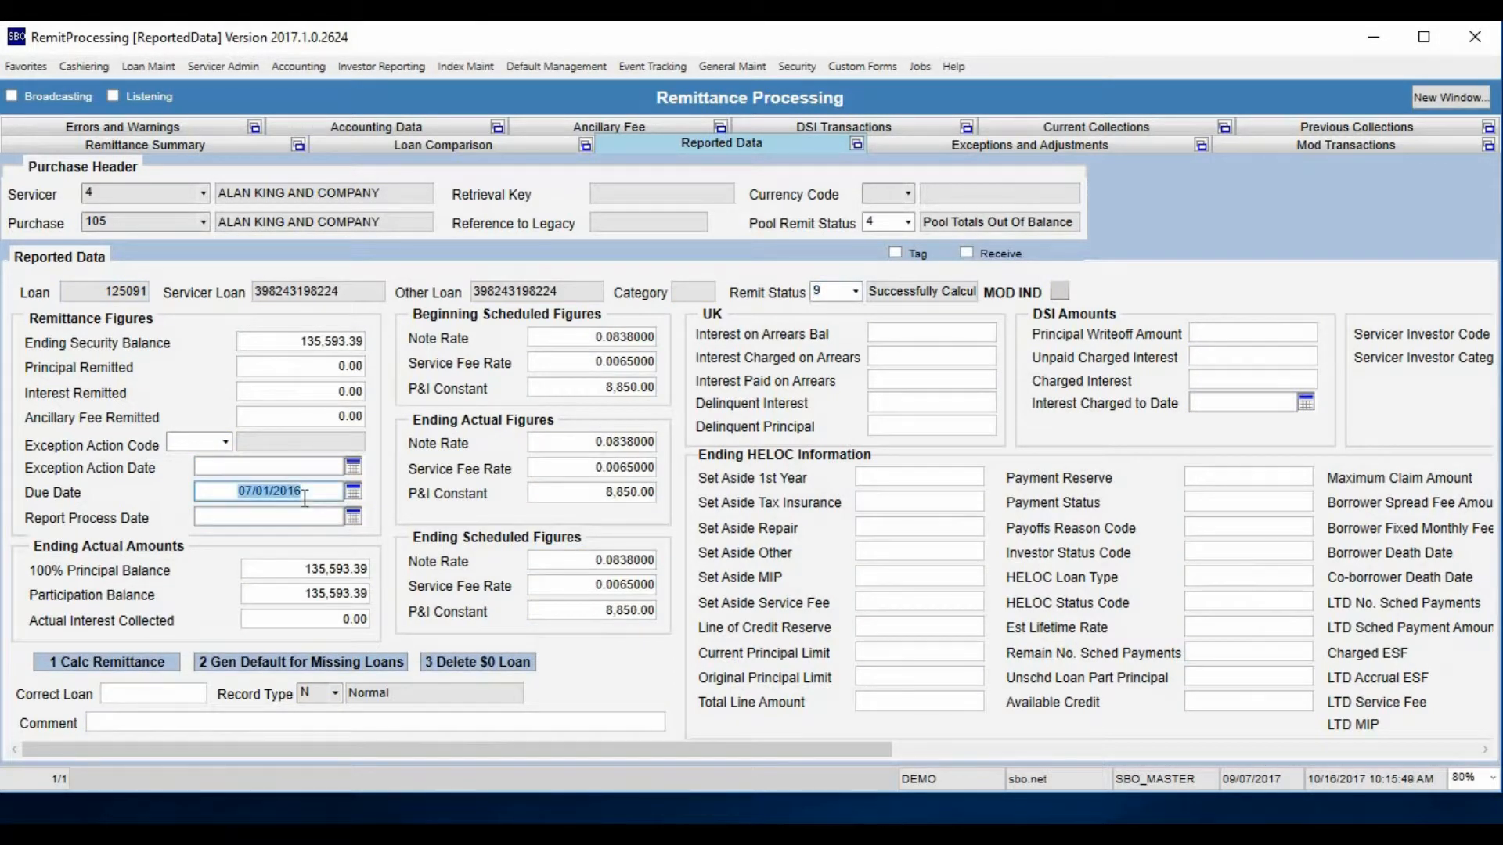
Set the loan's reported Actual Due Date to 07/01/2017 in Loan Comparison and save the record
click(429, 148)
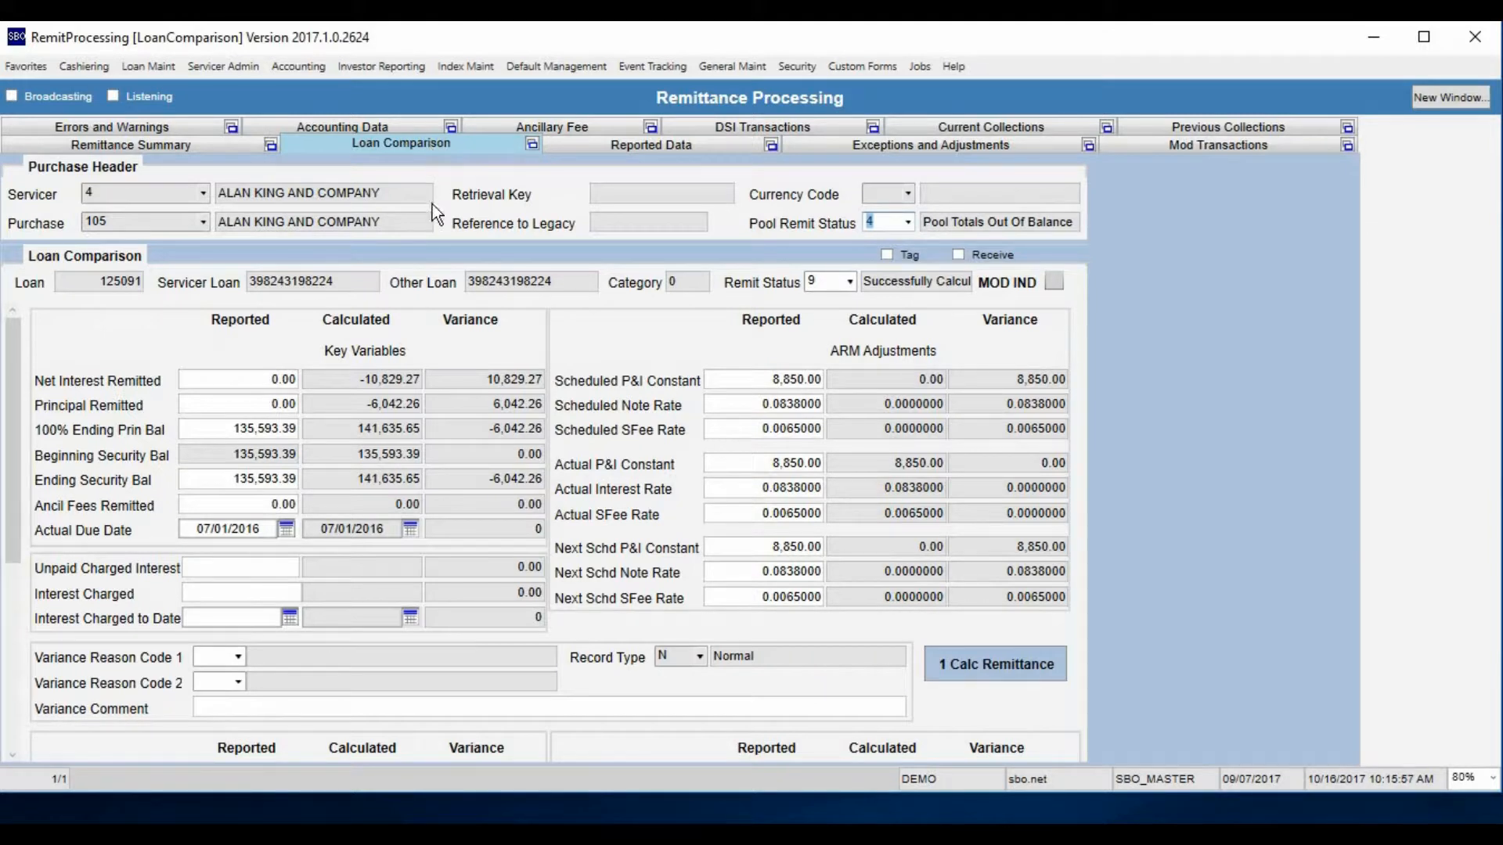
click(220, 531)
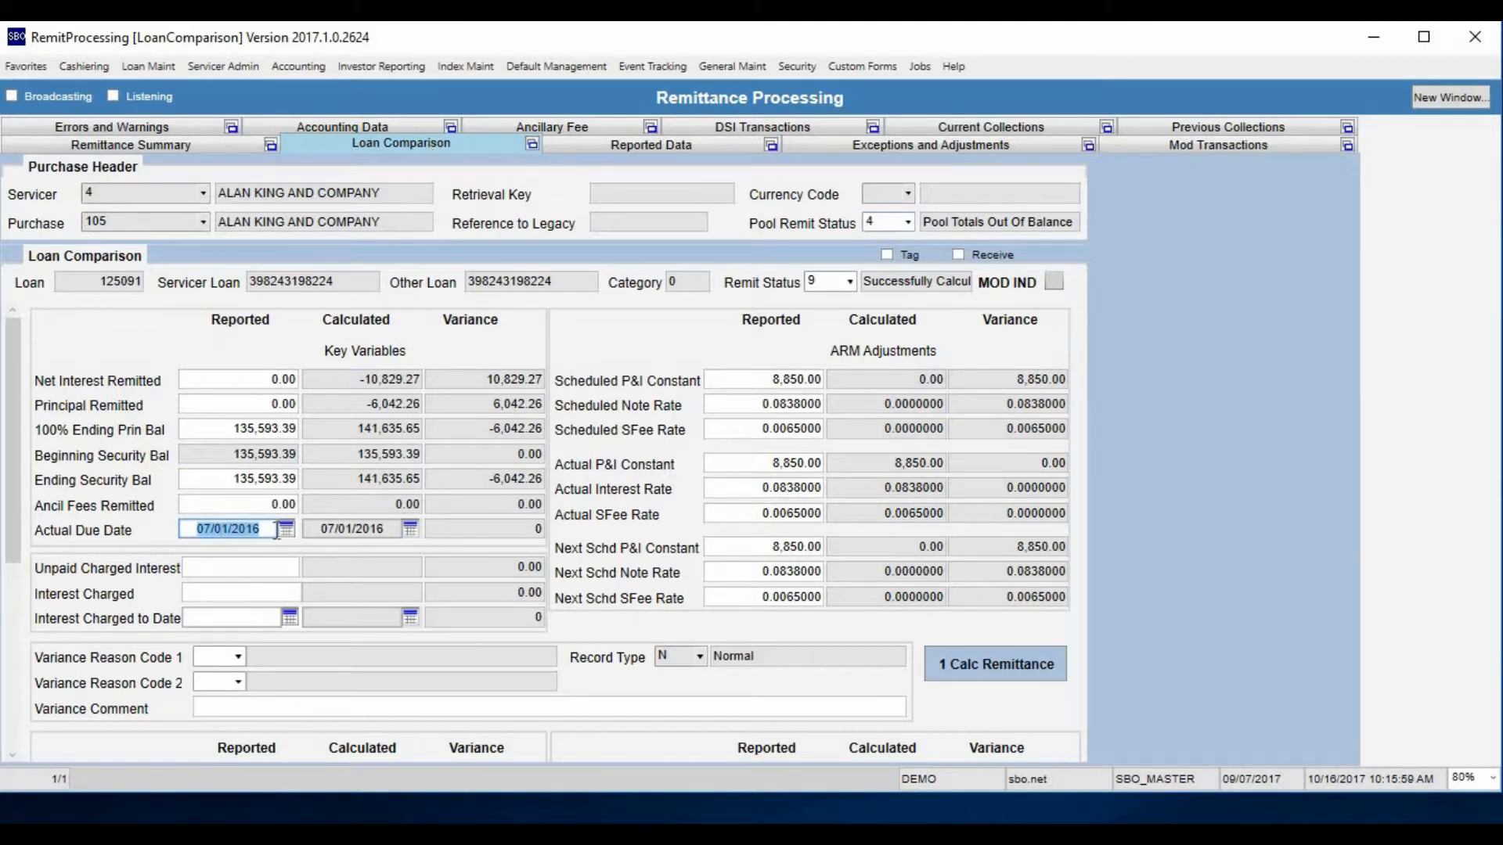
text(07/01/2017)
click(275, 523)
key(ctrl+s)
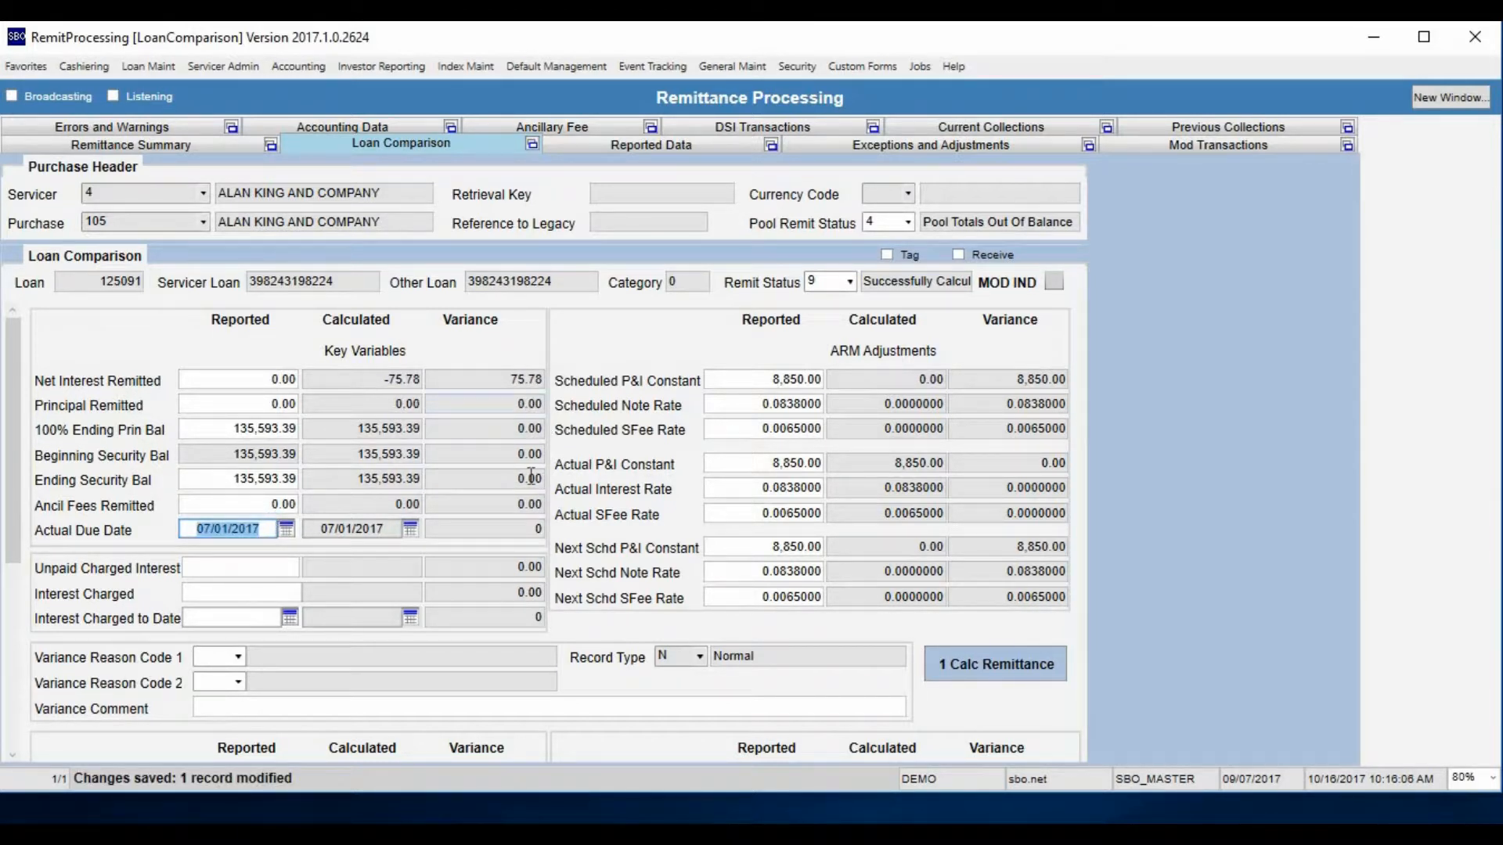
Retrieve the loan in Exceptions and Adjustments by its loan number, review its exceptions and adjustments, and go to Mod Transactions
click(910, 146)
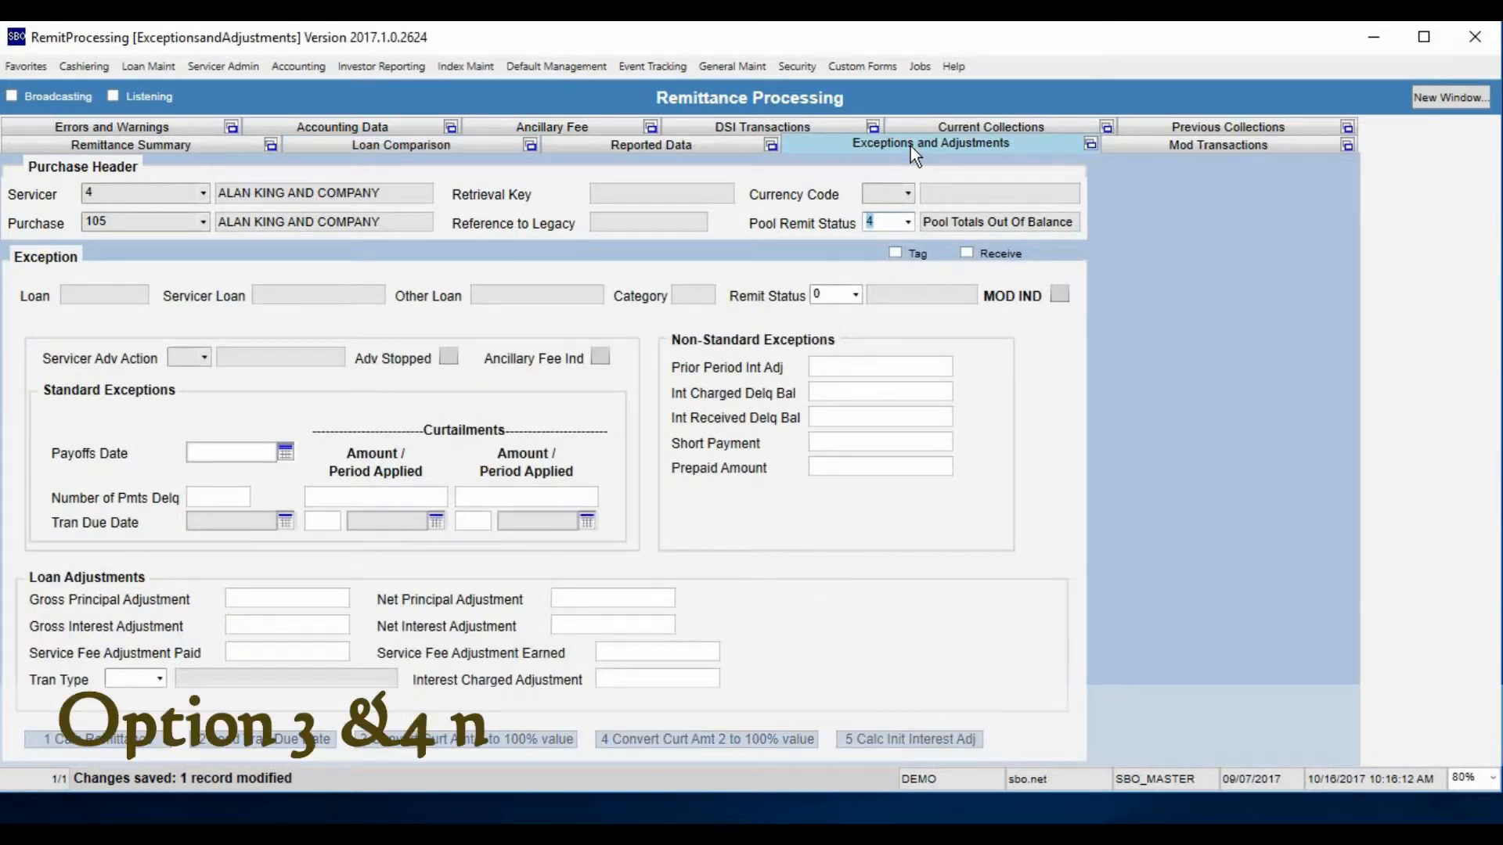
click(113, 302)
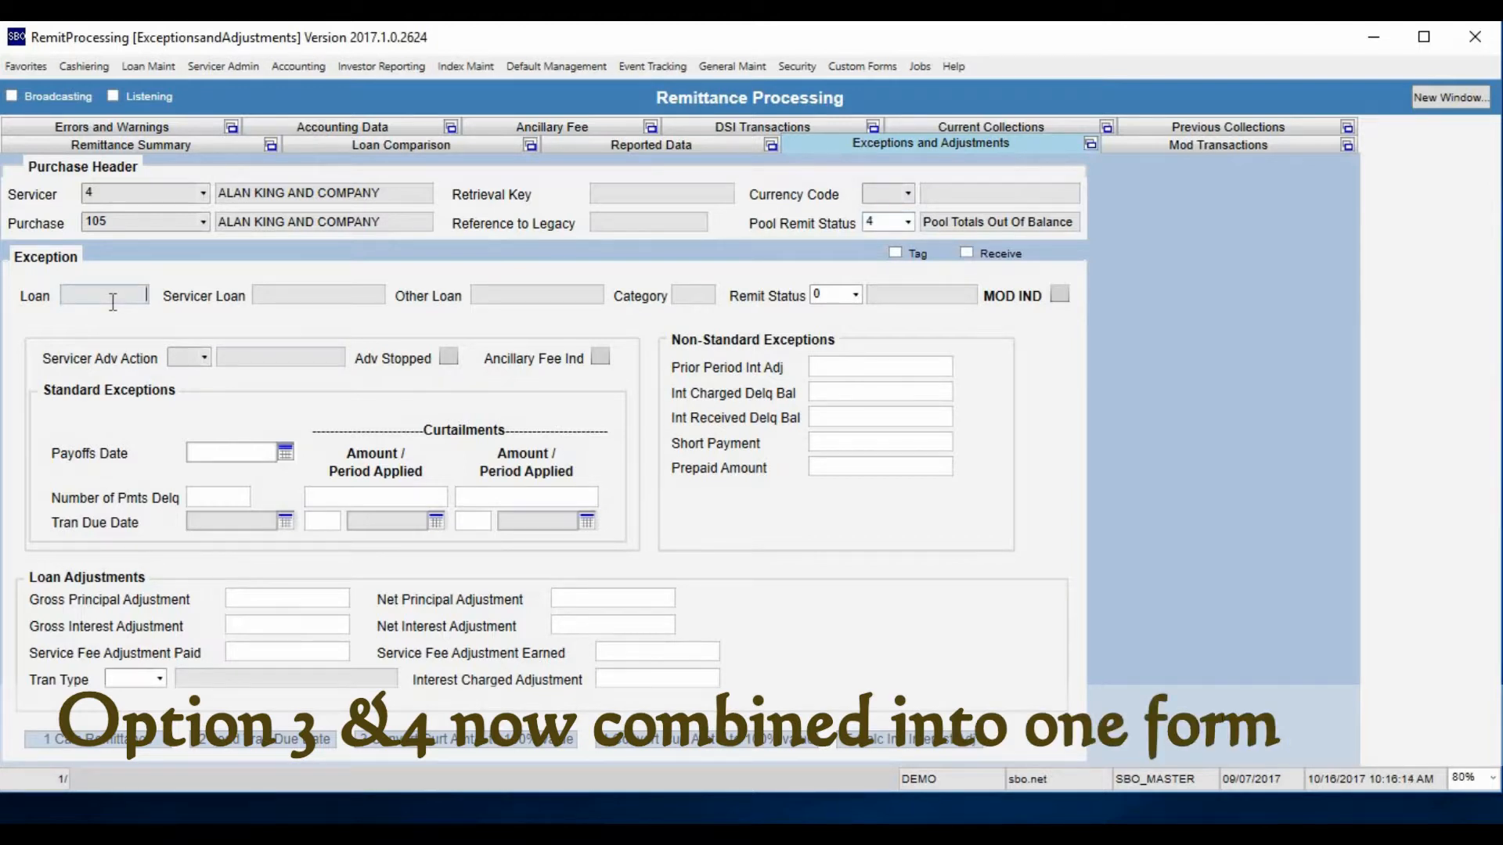
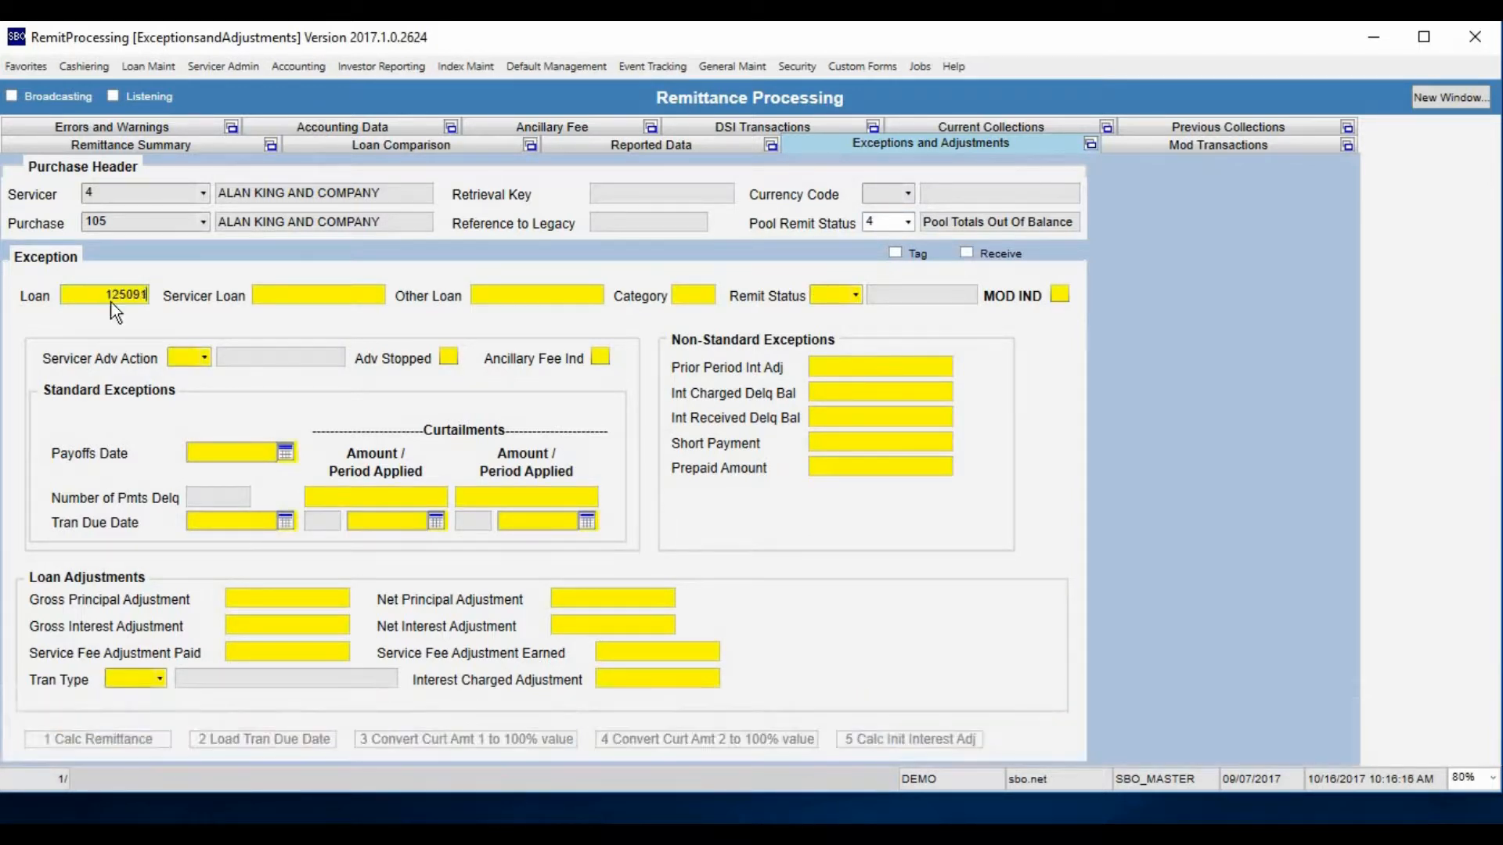
key(Tab)
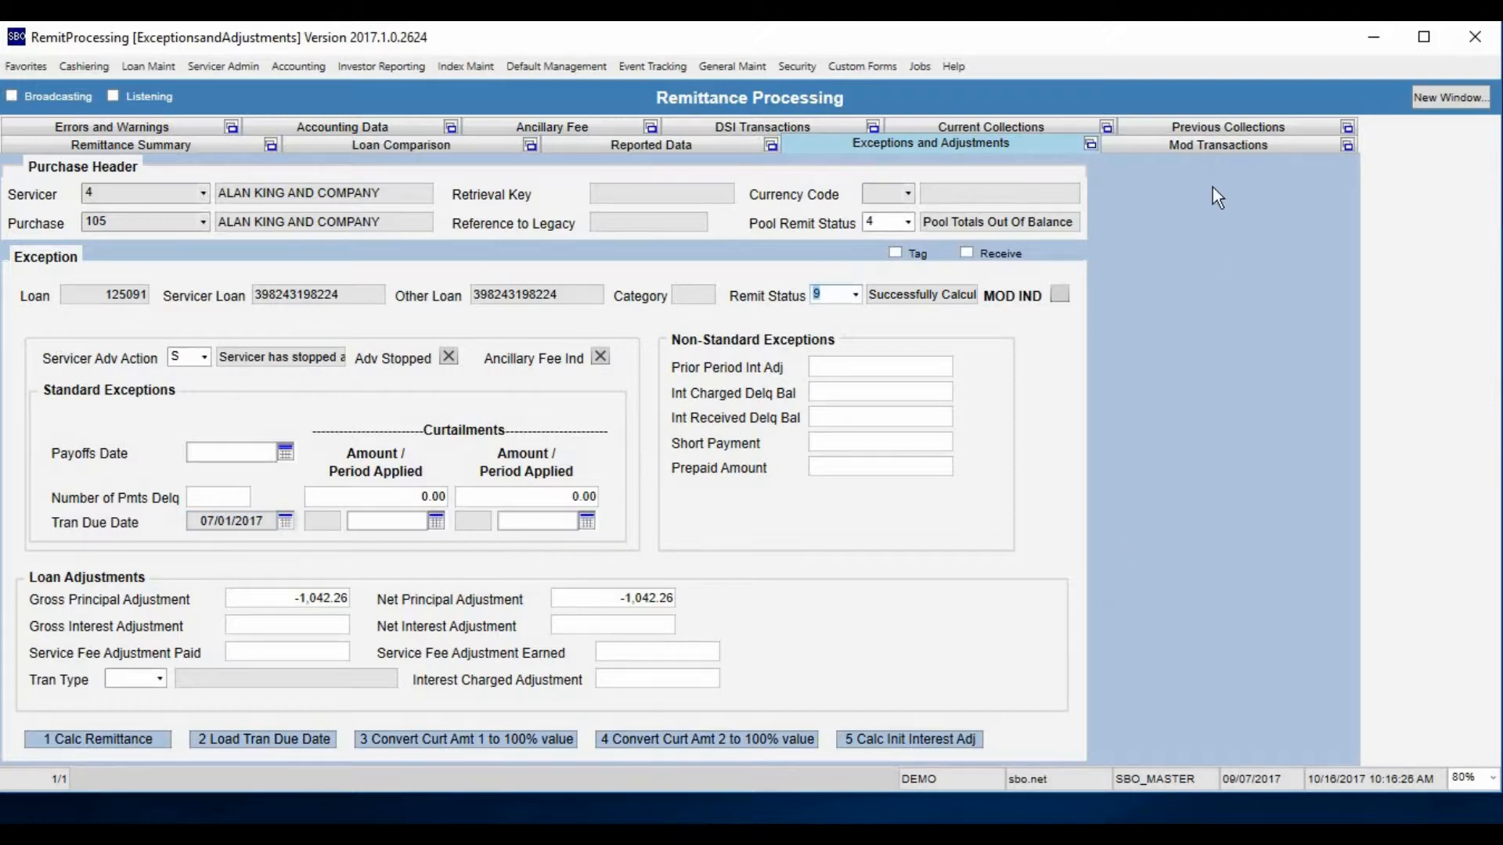
click(1223, 146)
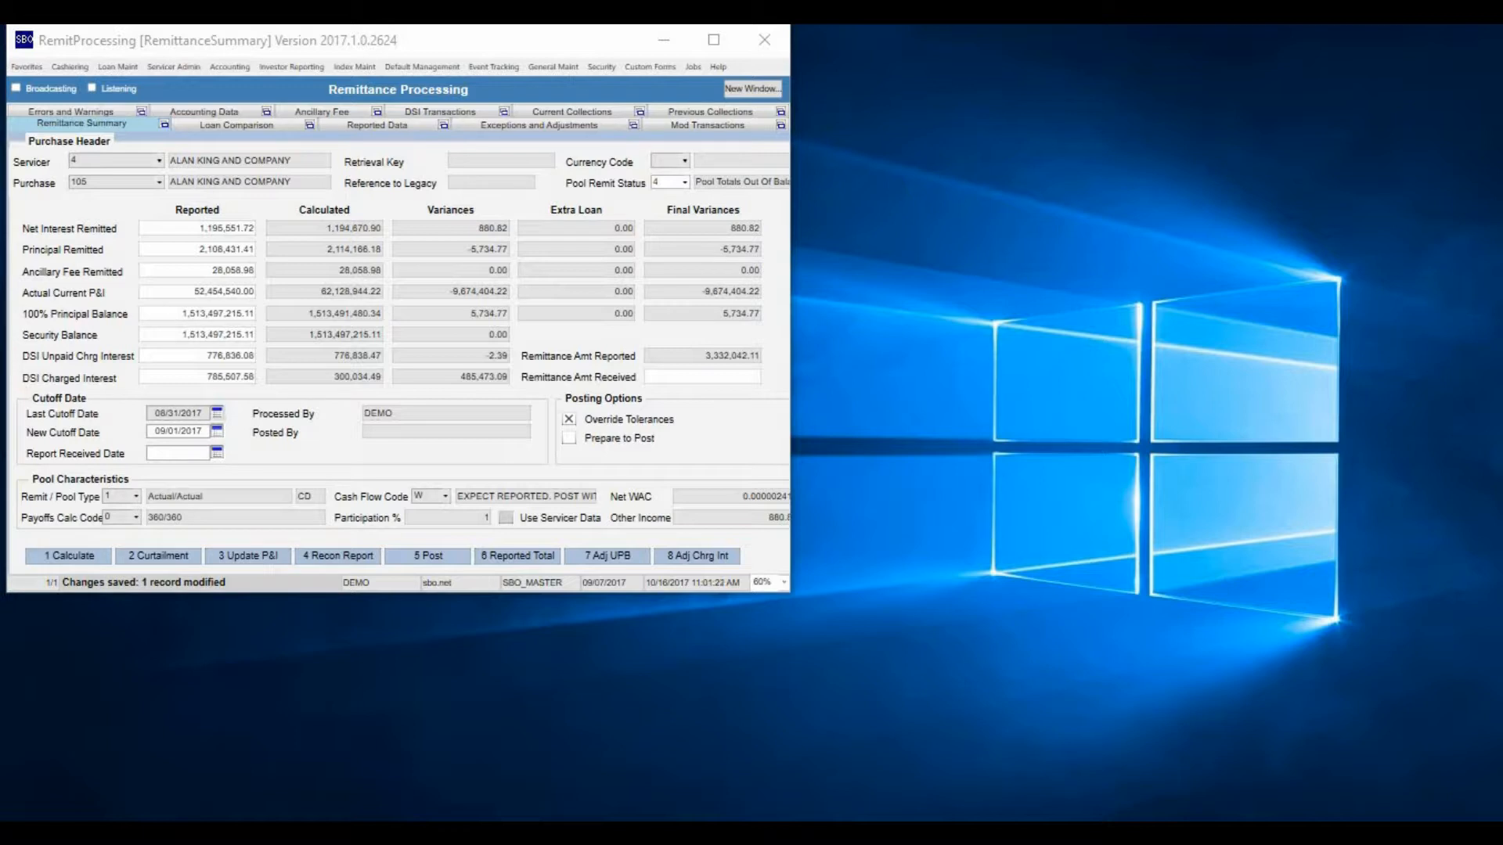
Query Loan Comparison for loans whose Principal Remitted variance is not equal to zero, using the criterion !=0
click(237, 125)
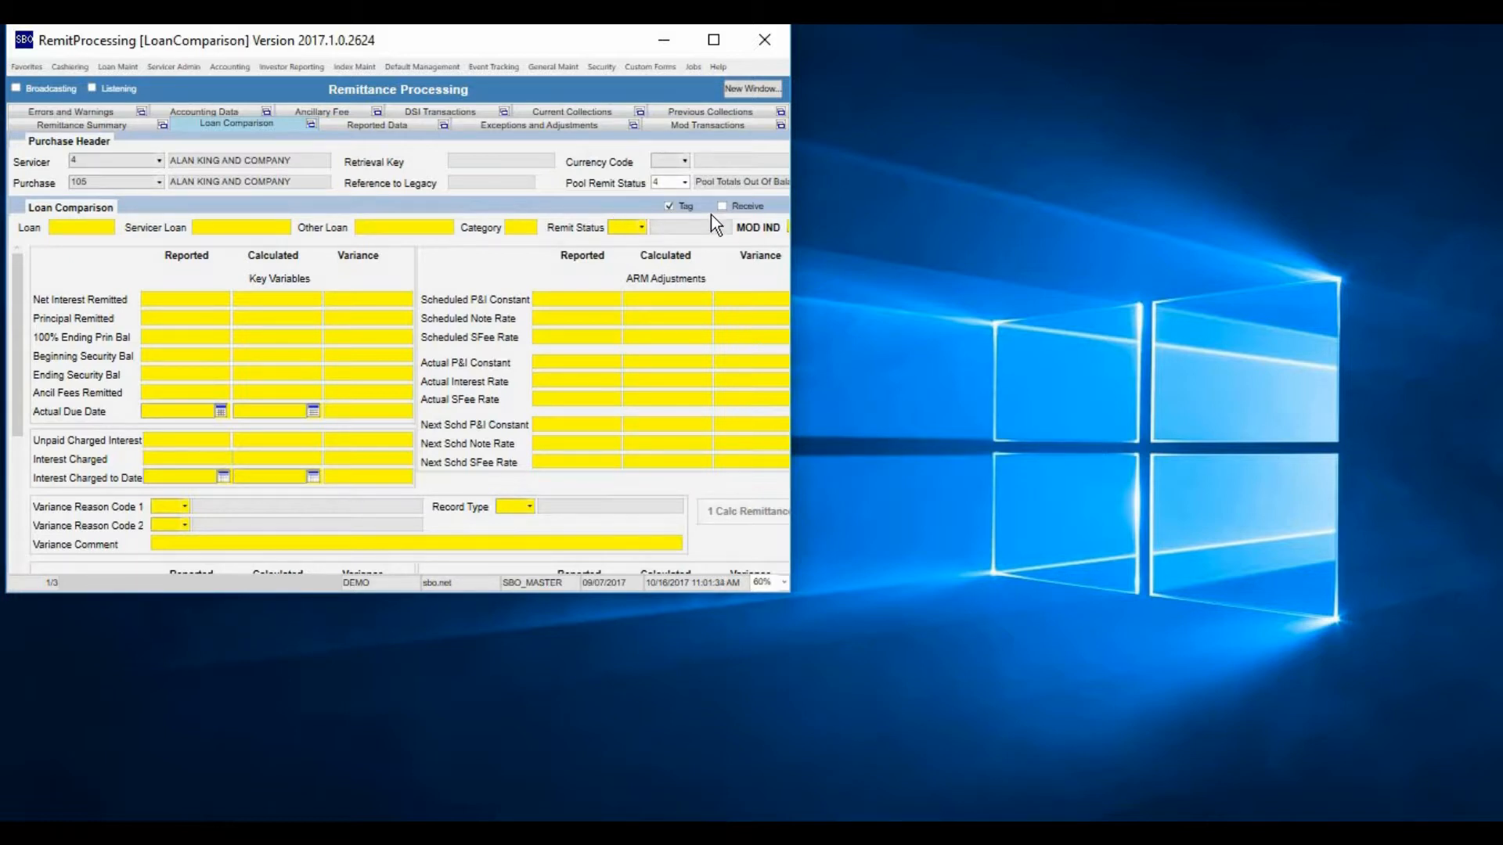
click(381, 321)
text(!=0)
key(F8)
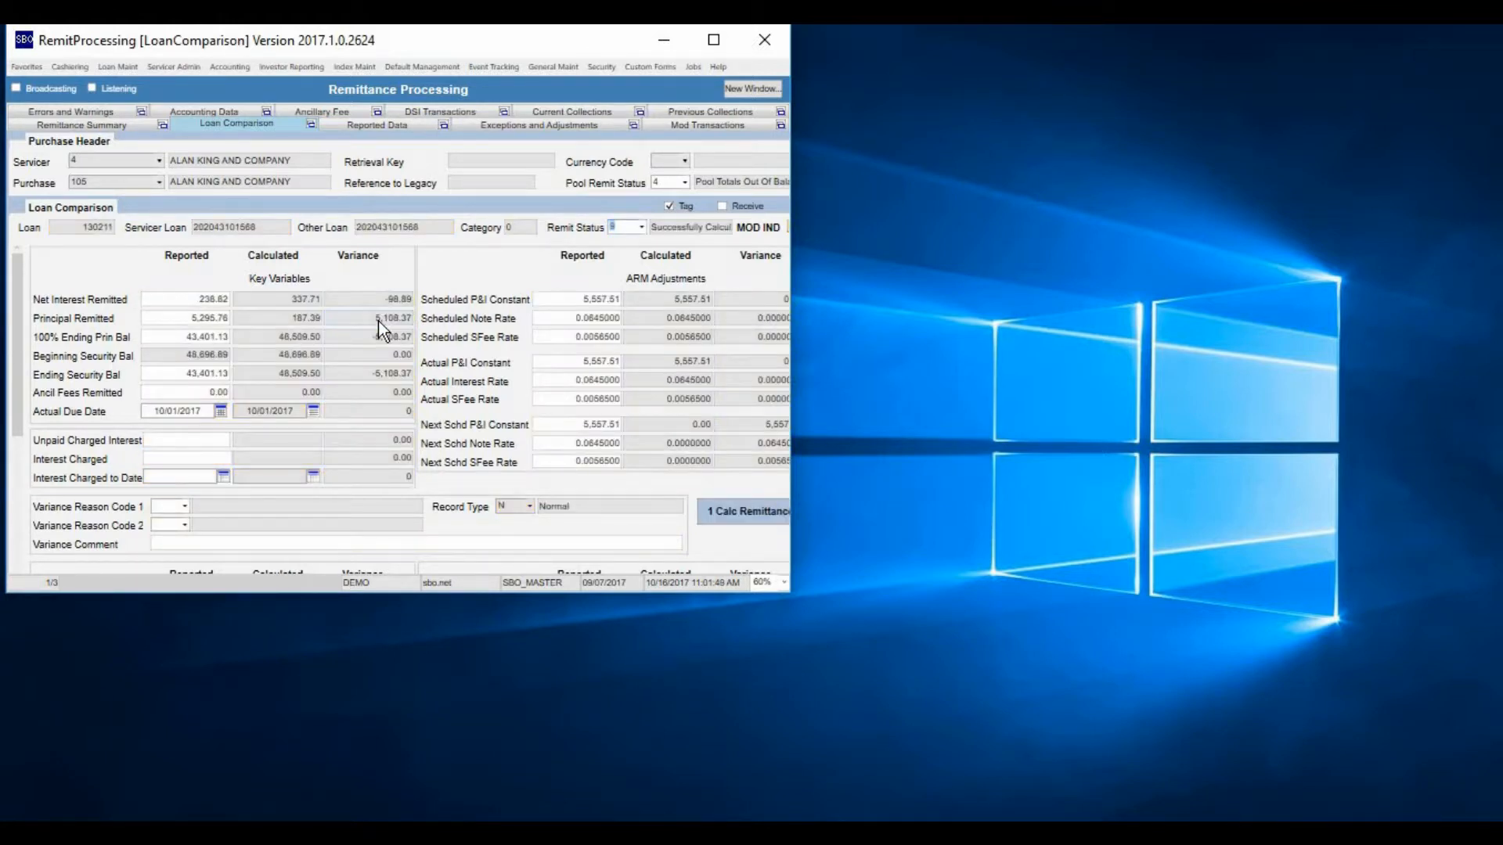
Open Exceptions and Adjustments in a separate window, enable Receive there, and resize and place it beside Loan Comparison
click(634, 125)
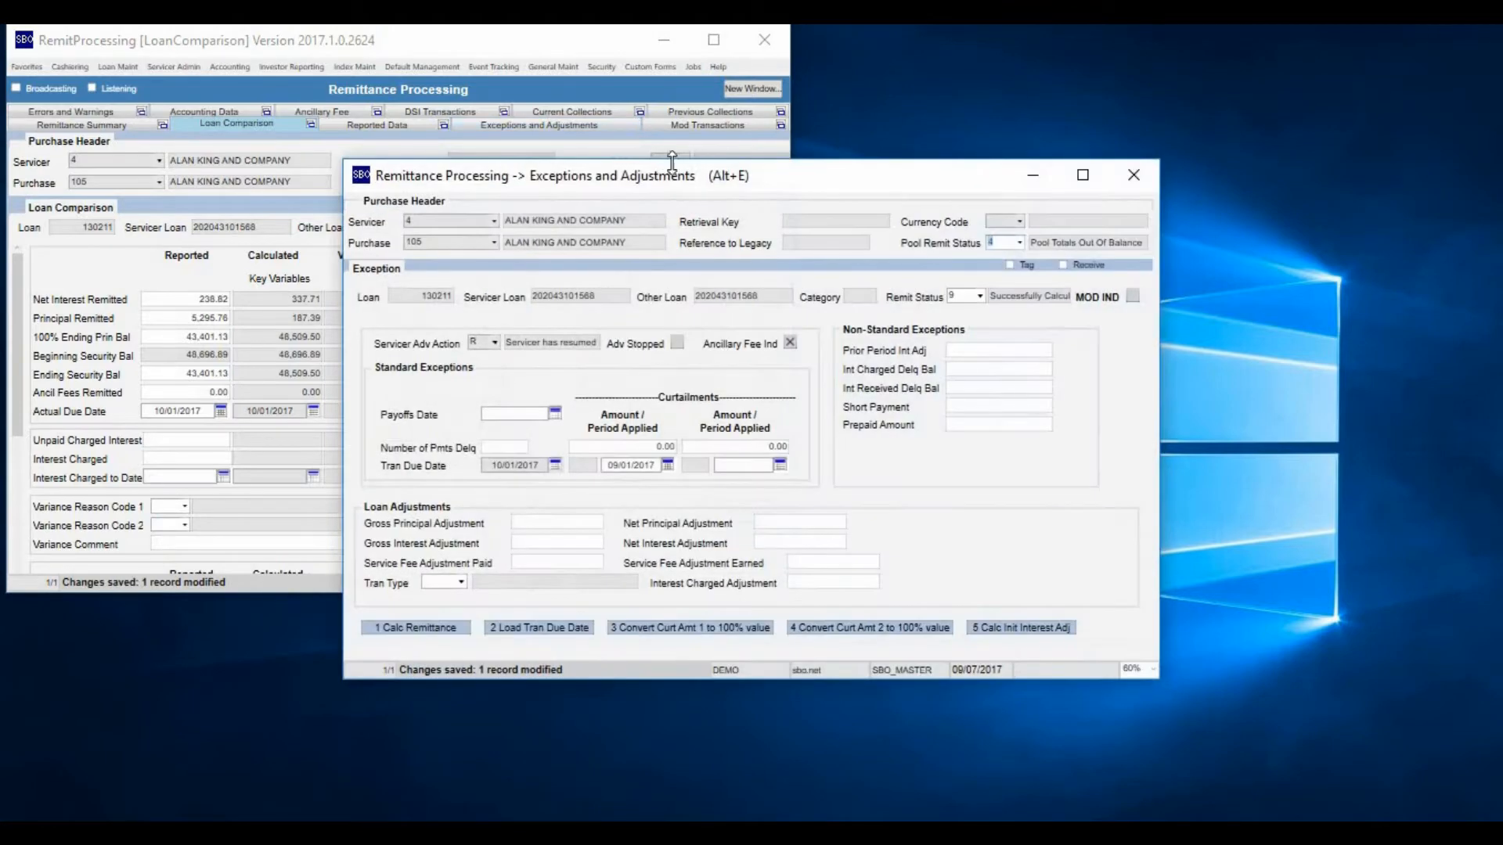
drag(680, 180, 1022, 54)
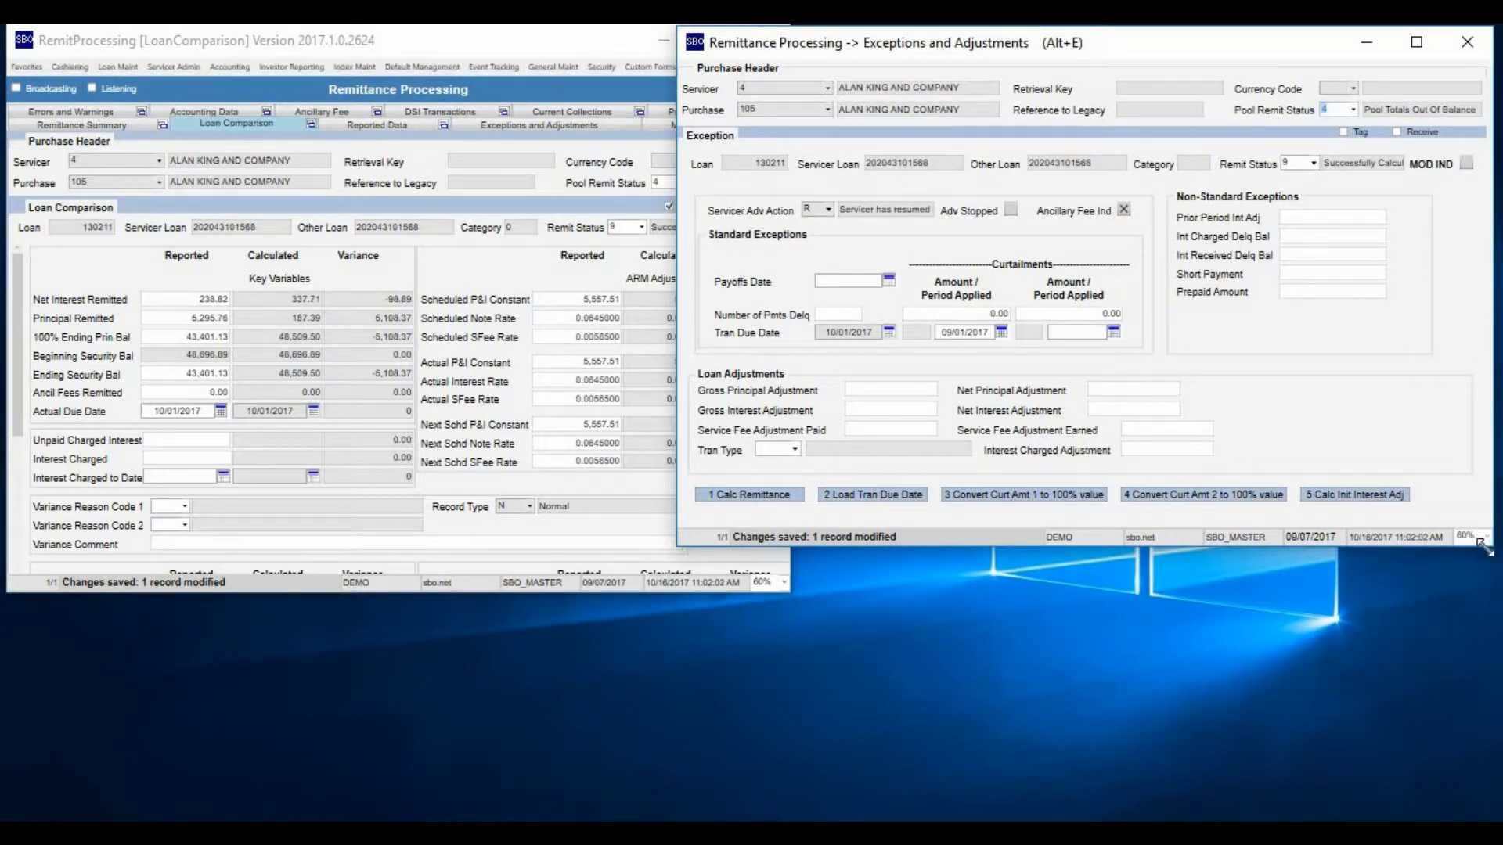
drag(1489, 547, 1462, 516)
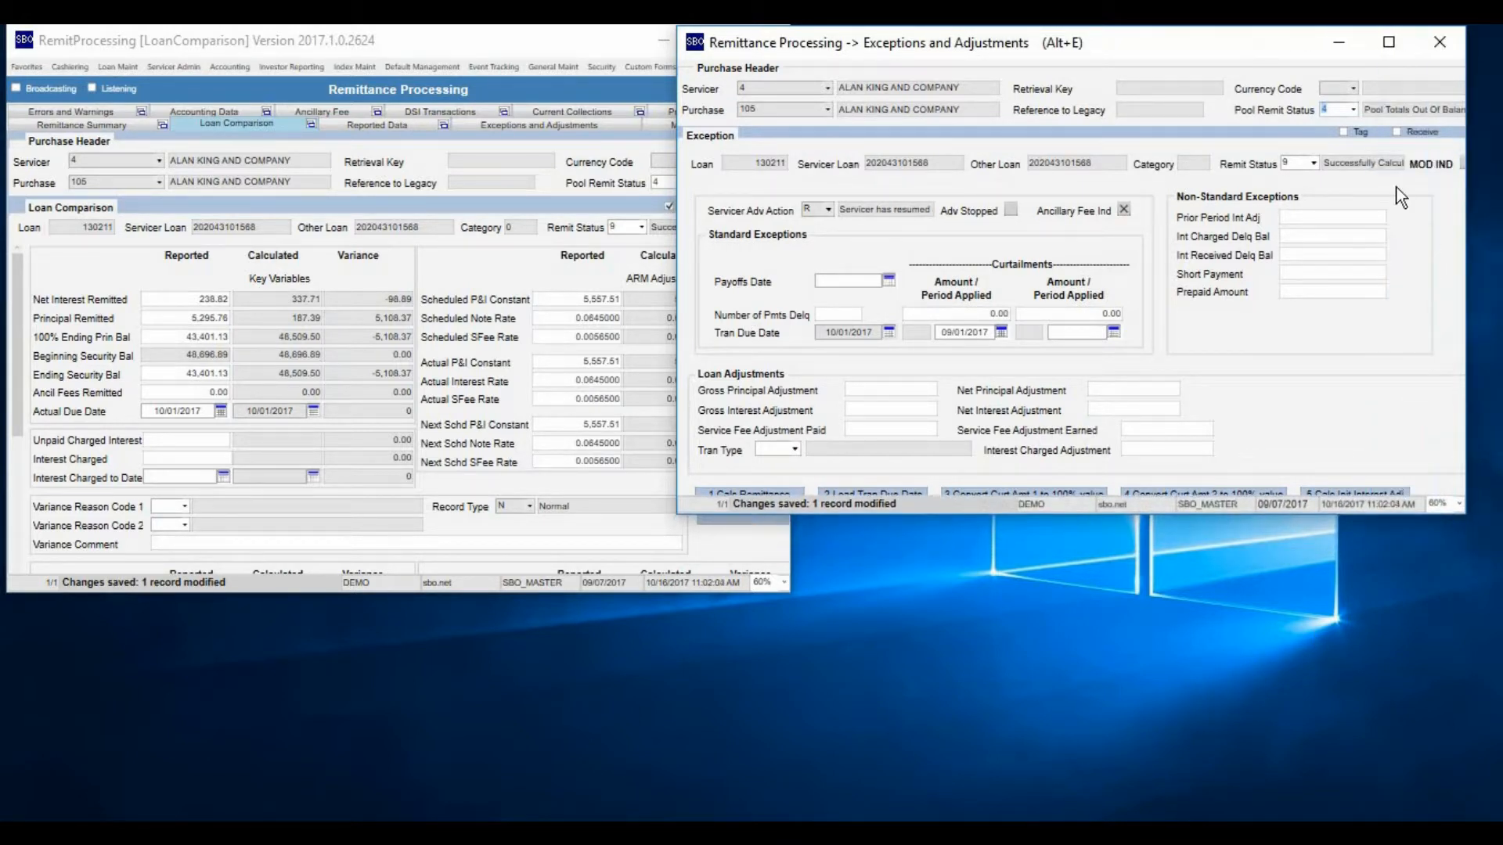
click(1397, 133)
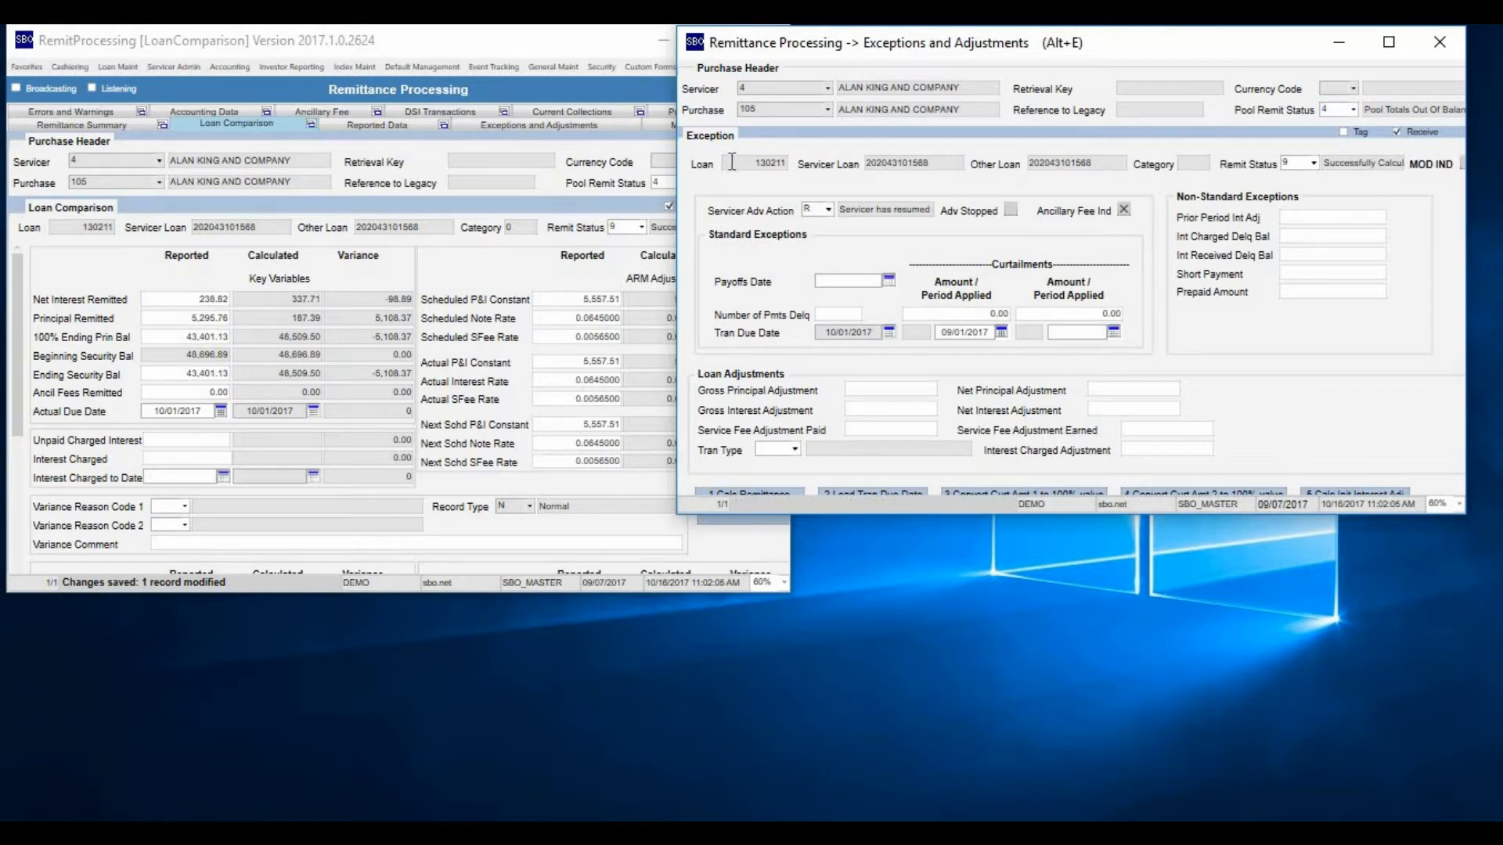
double_click(757, 163)
drag(1466, 518, 1407, 479)
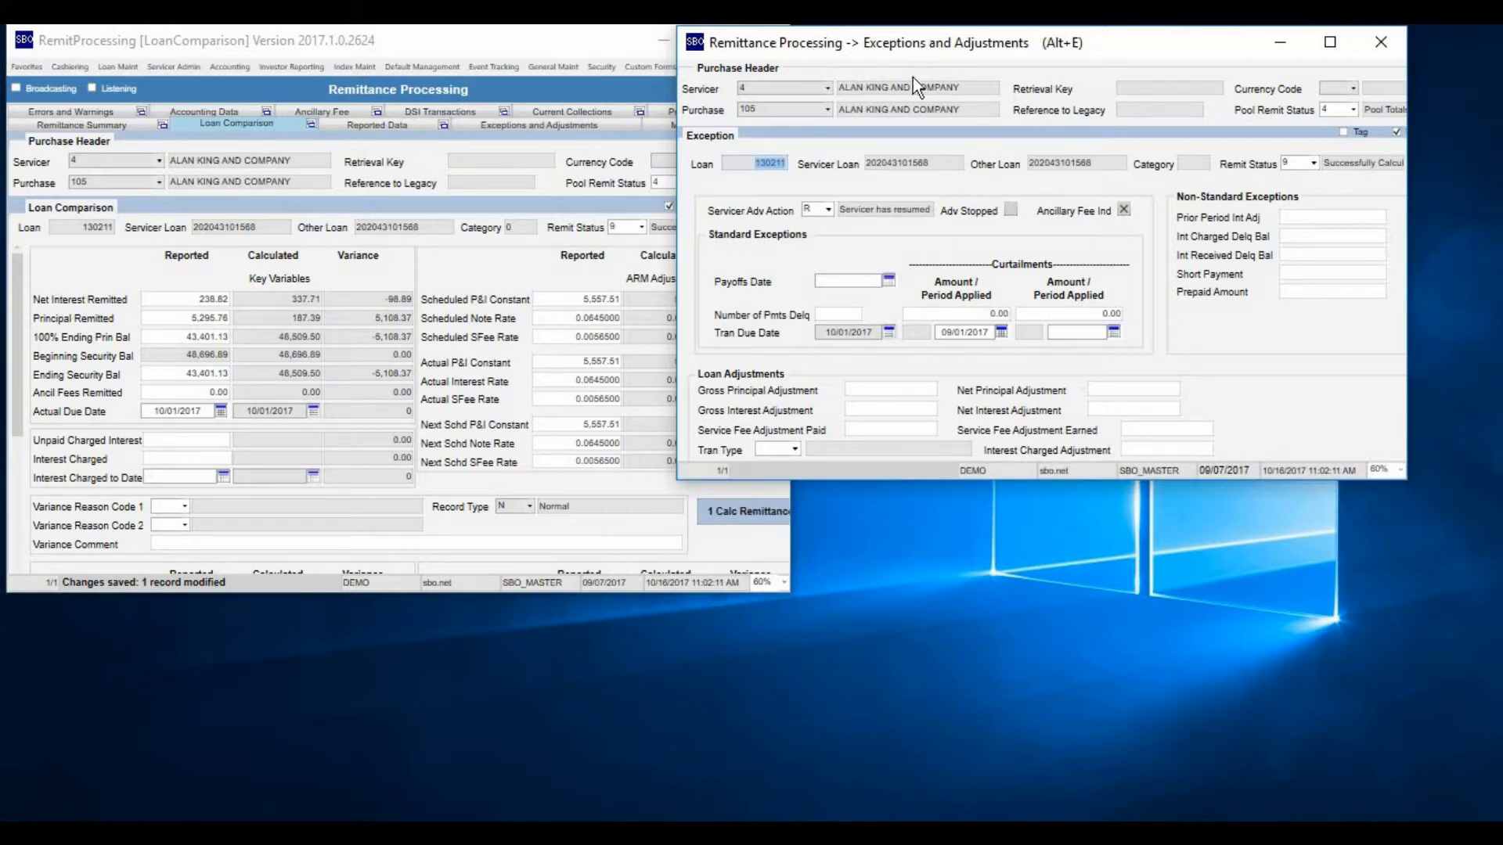
drag(905, 46, 1002, 42)
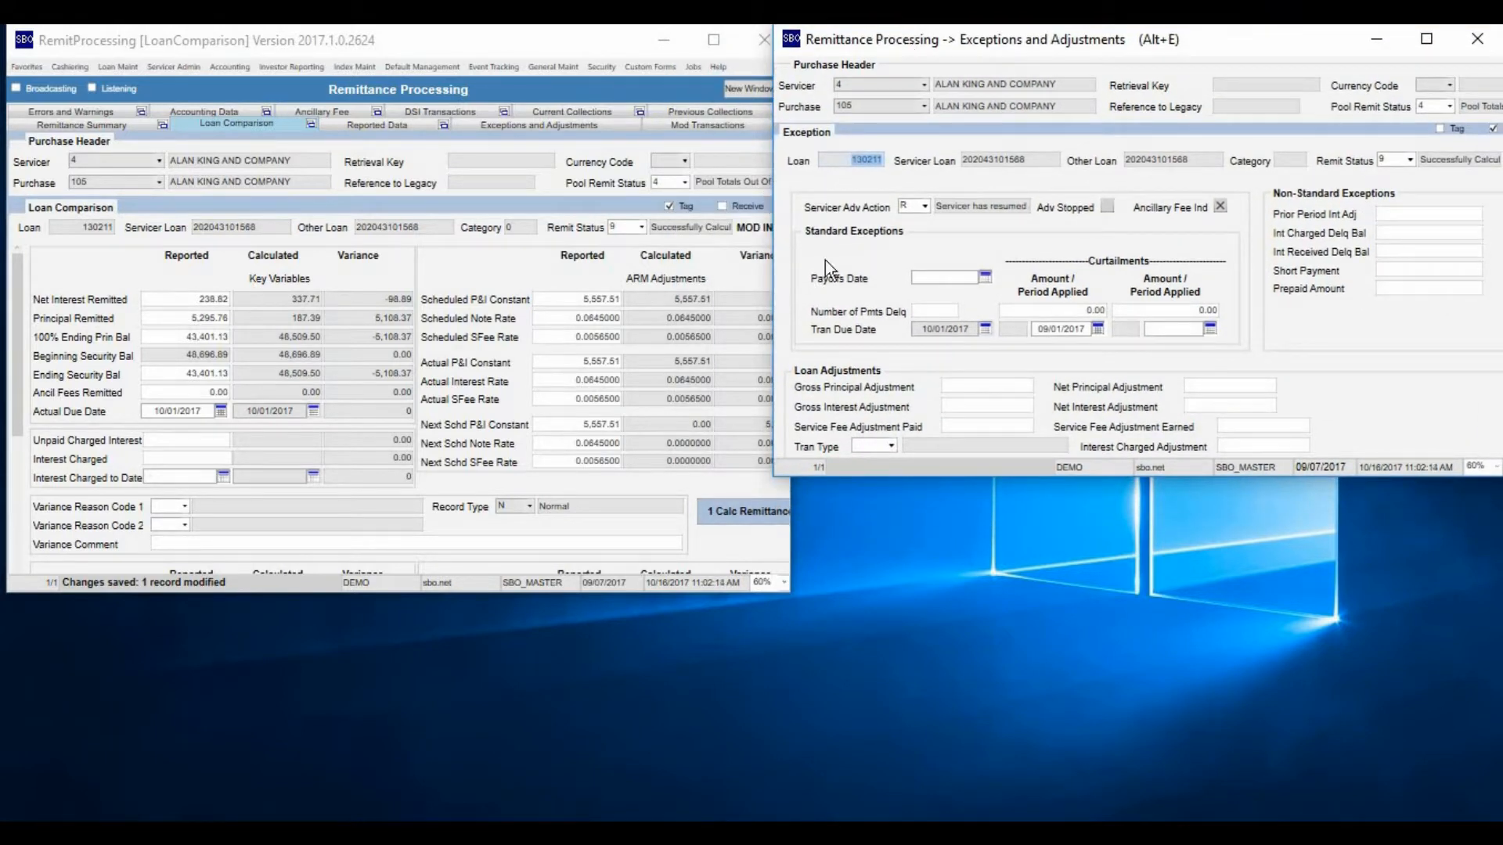
Step through the queried loans in Loan Comparison, checking the linked Exceptions and Adjustments window, and return to the first loan
click(86, 229)
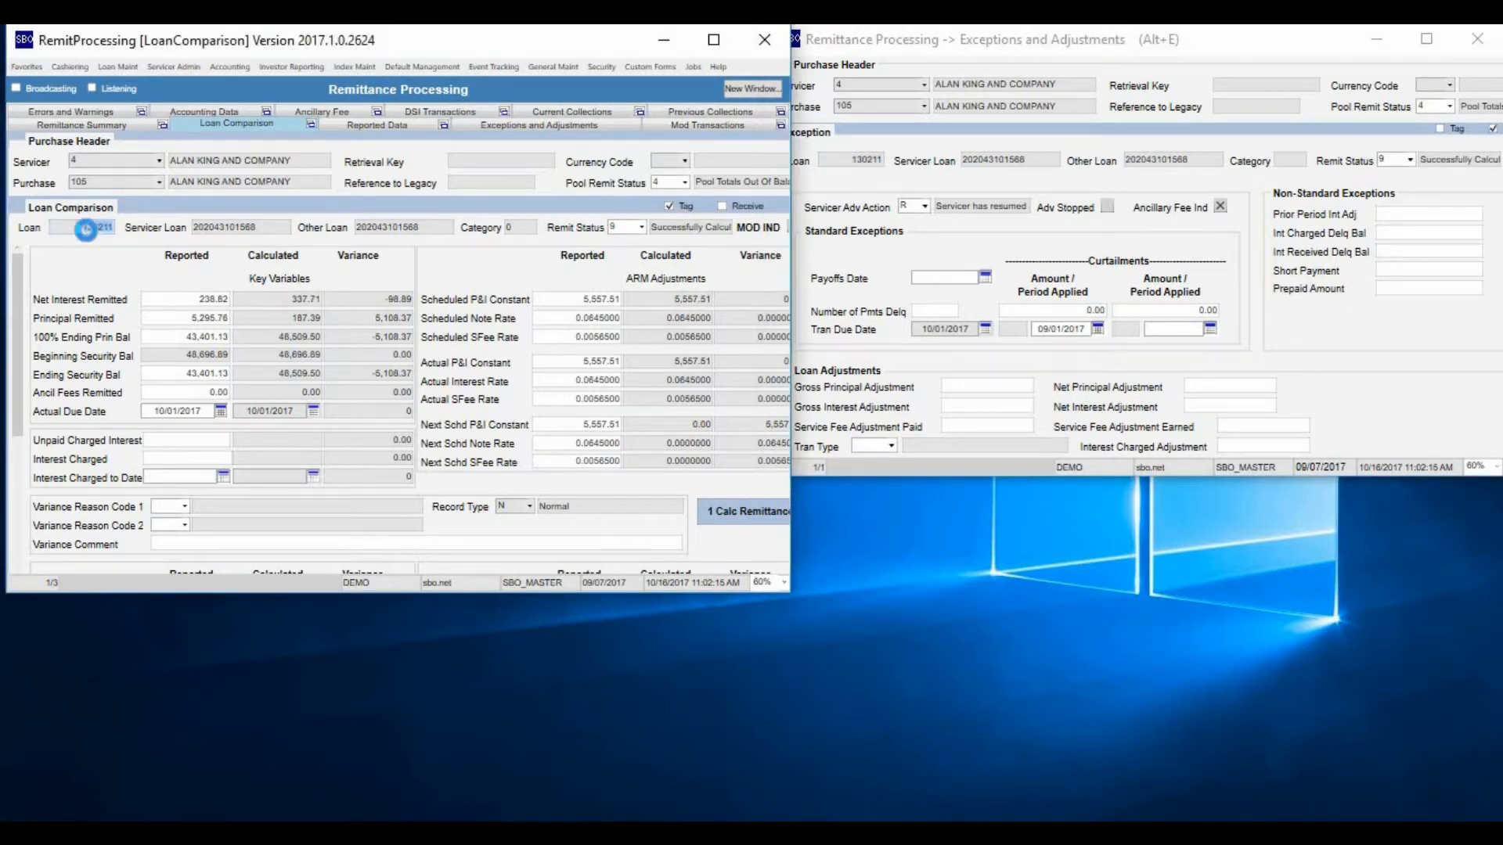
key(Page_Down)
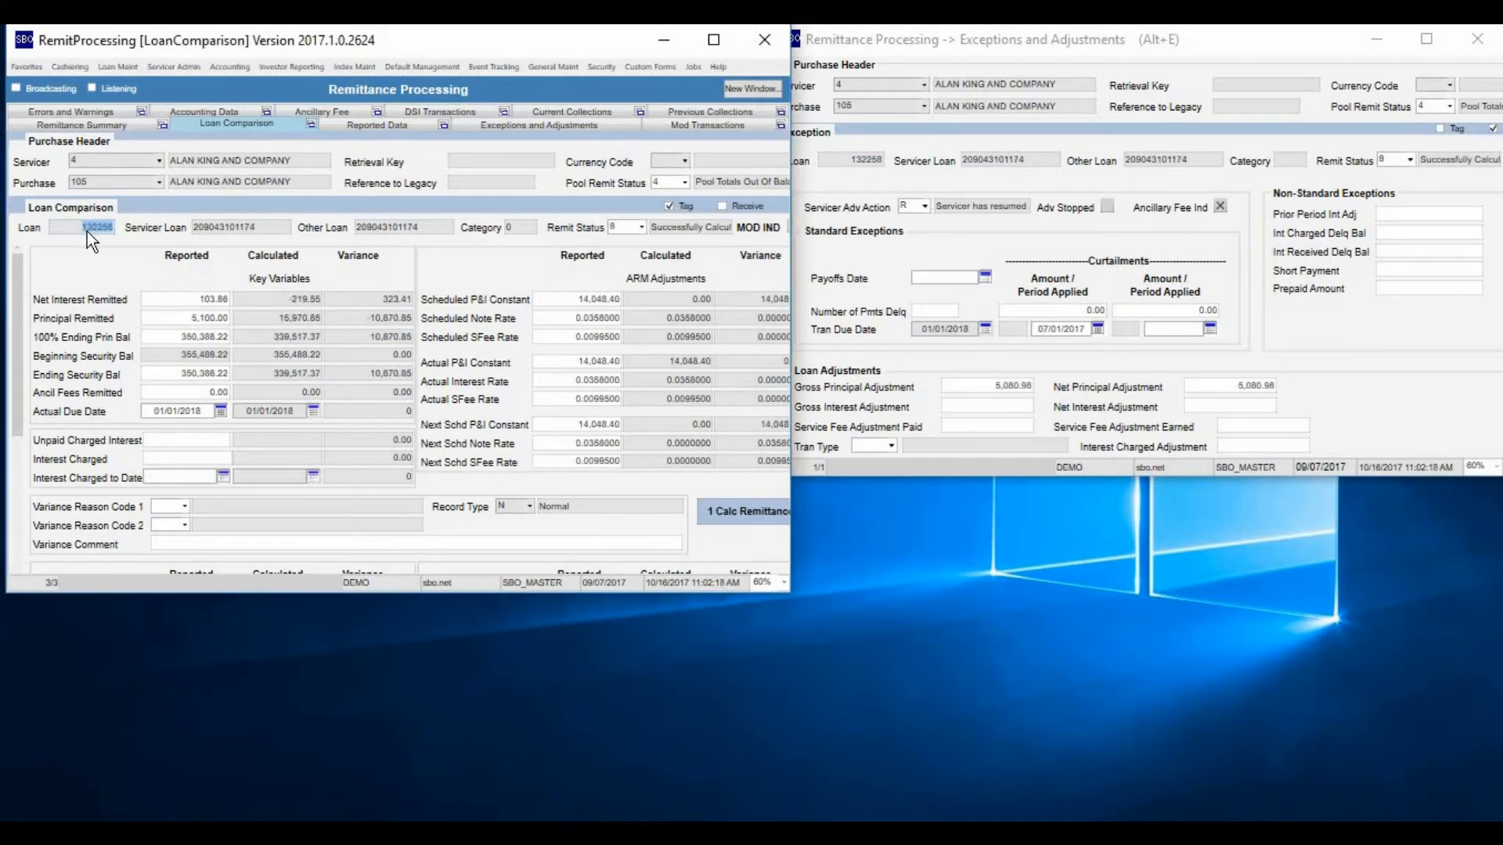
key(Up)
key(Up)
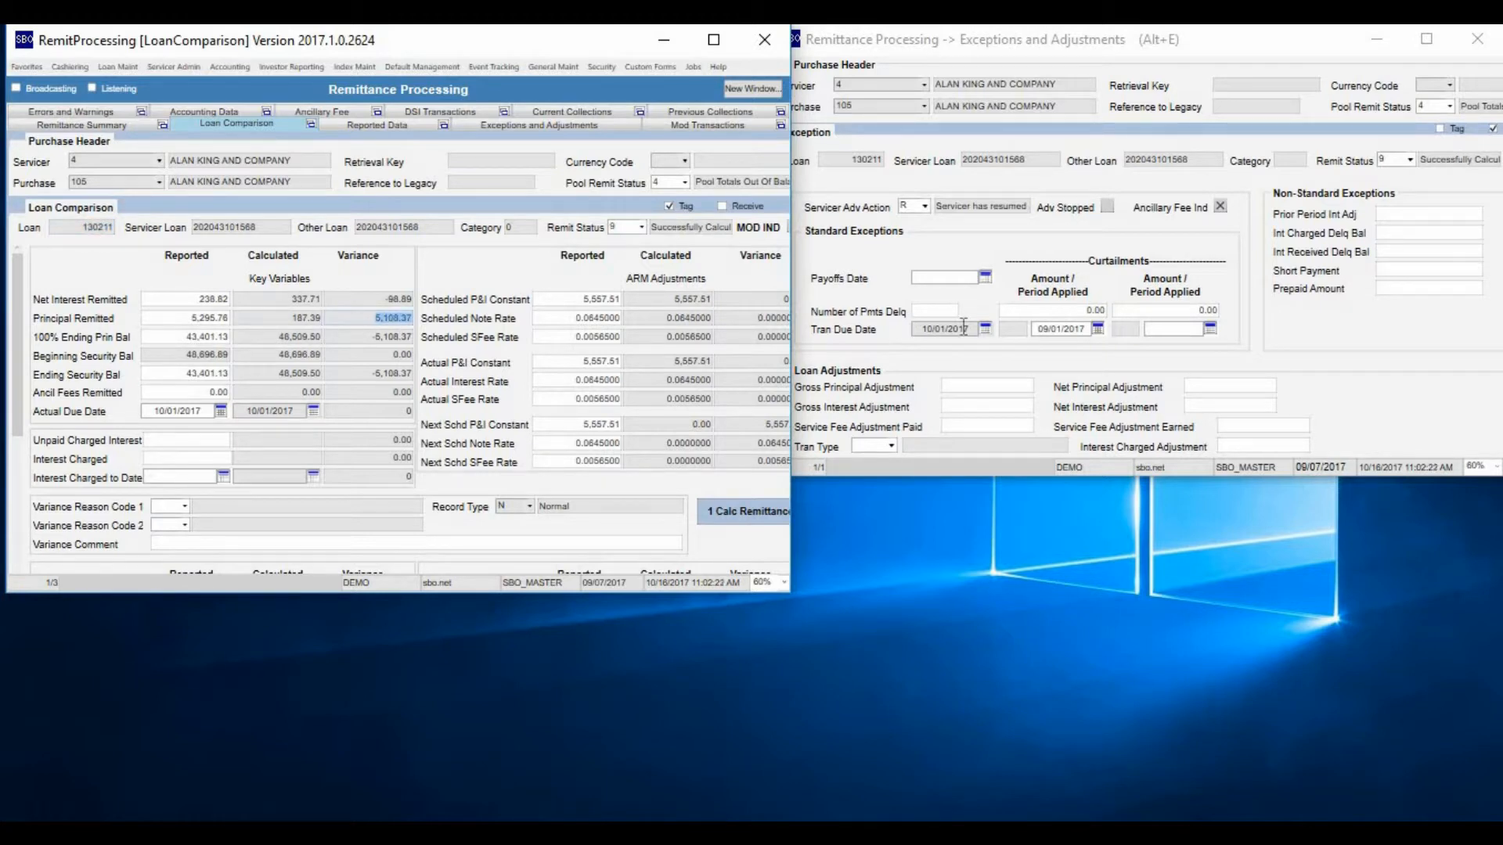
Set the loan's first curtailment amount to 5108.37 in Exceptions and Adjustments and save the record
click(1073, 314)
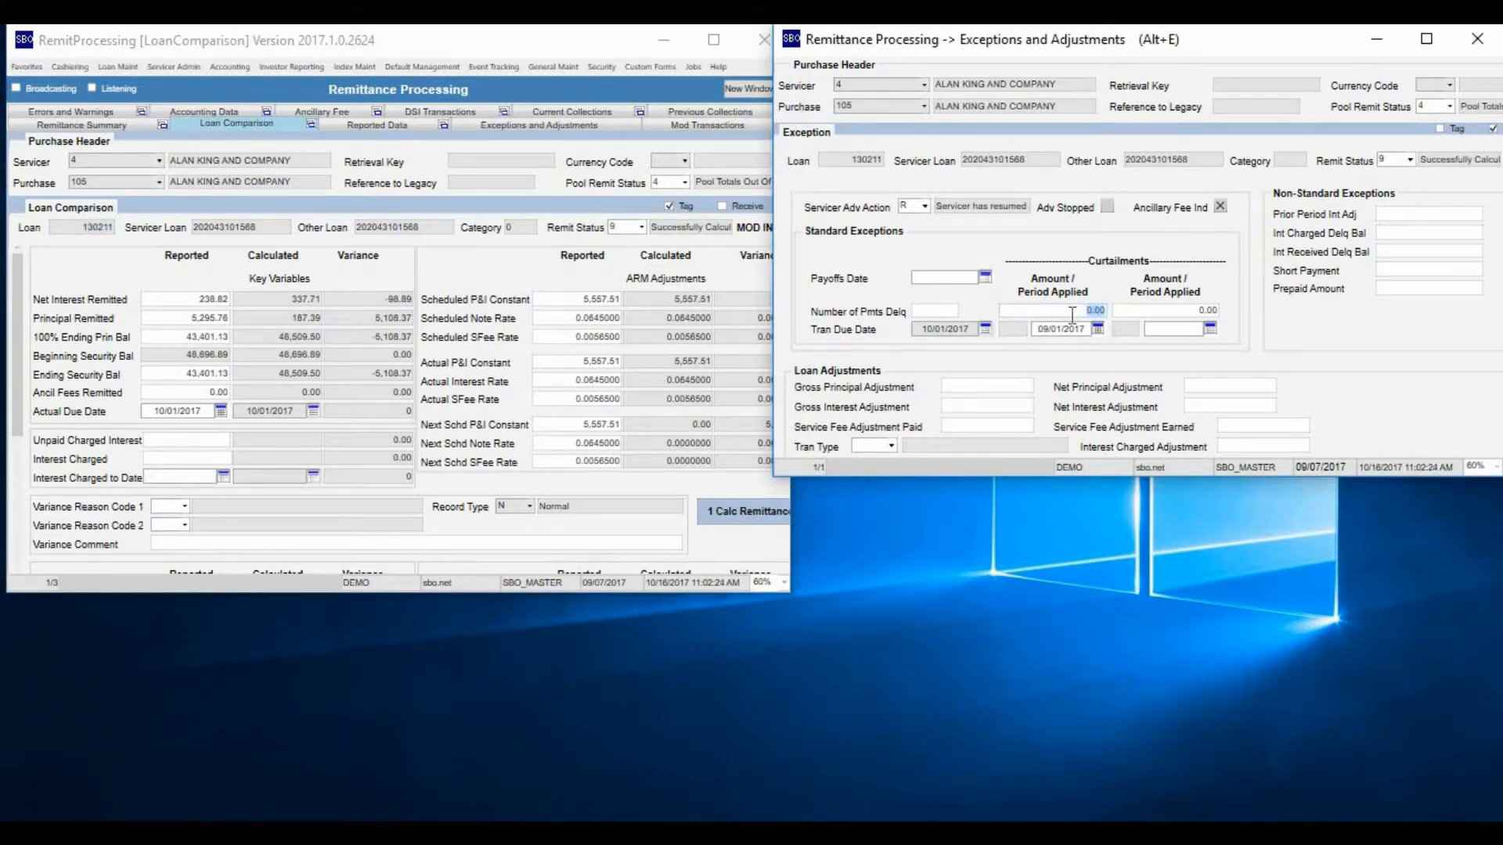
text(5108.37)
key(ctrl+s)
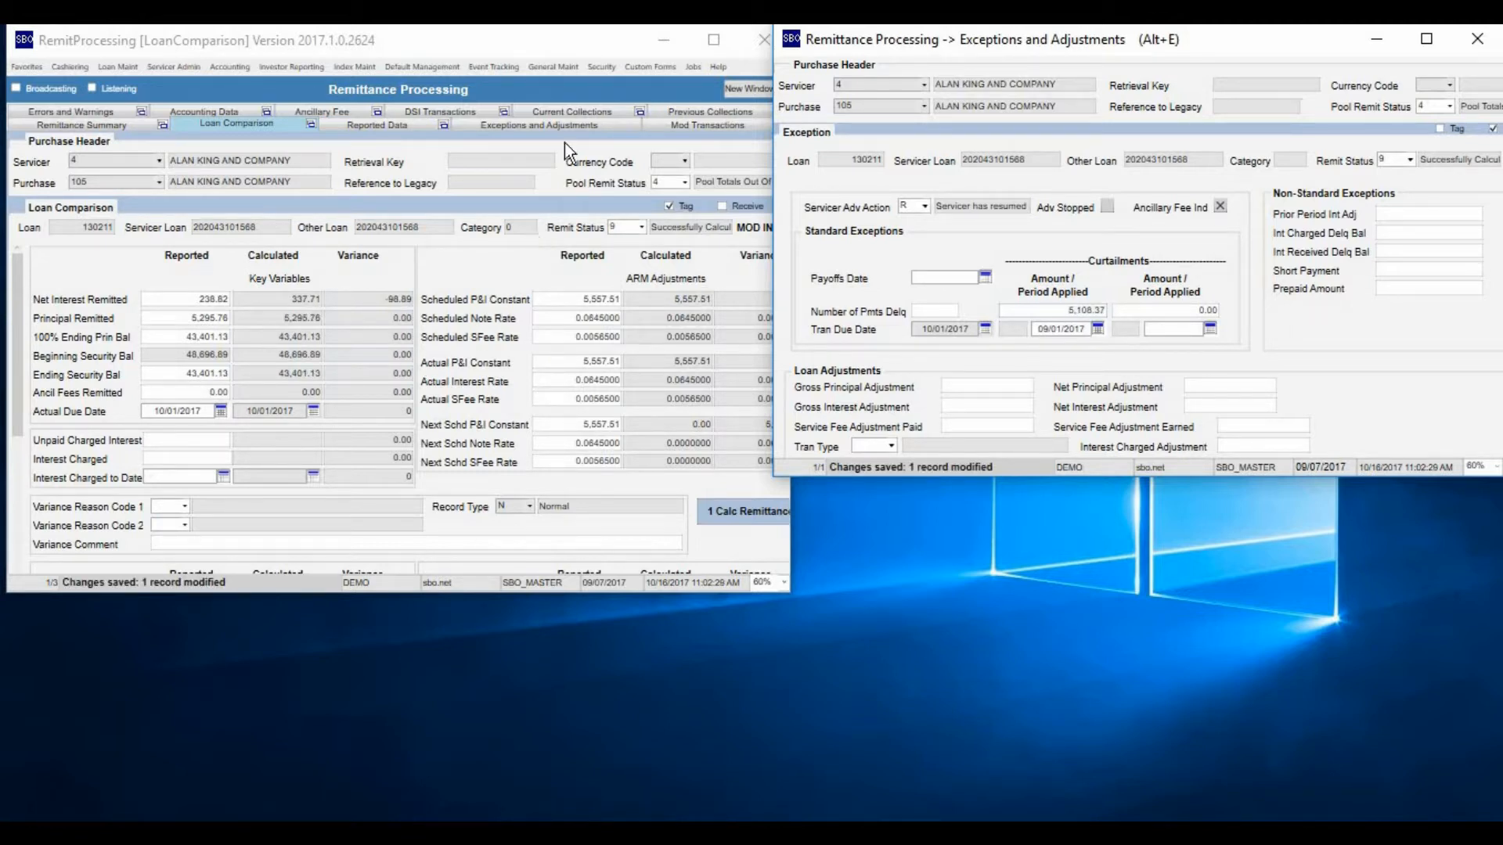
Open Current Collections in a separate window with Receive enabled, move it beside Loan Comparison, and inspect the loan's curtailment transaction
click(641, 112)
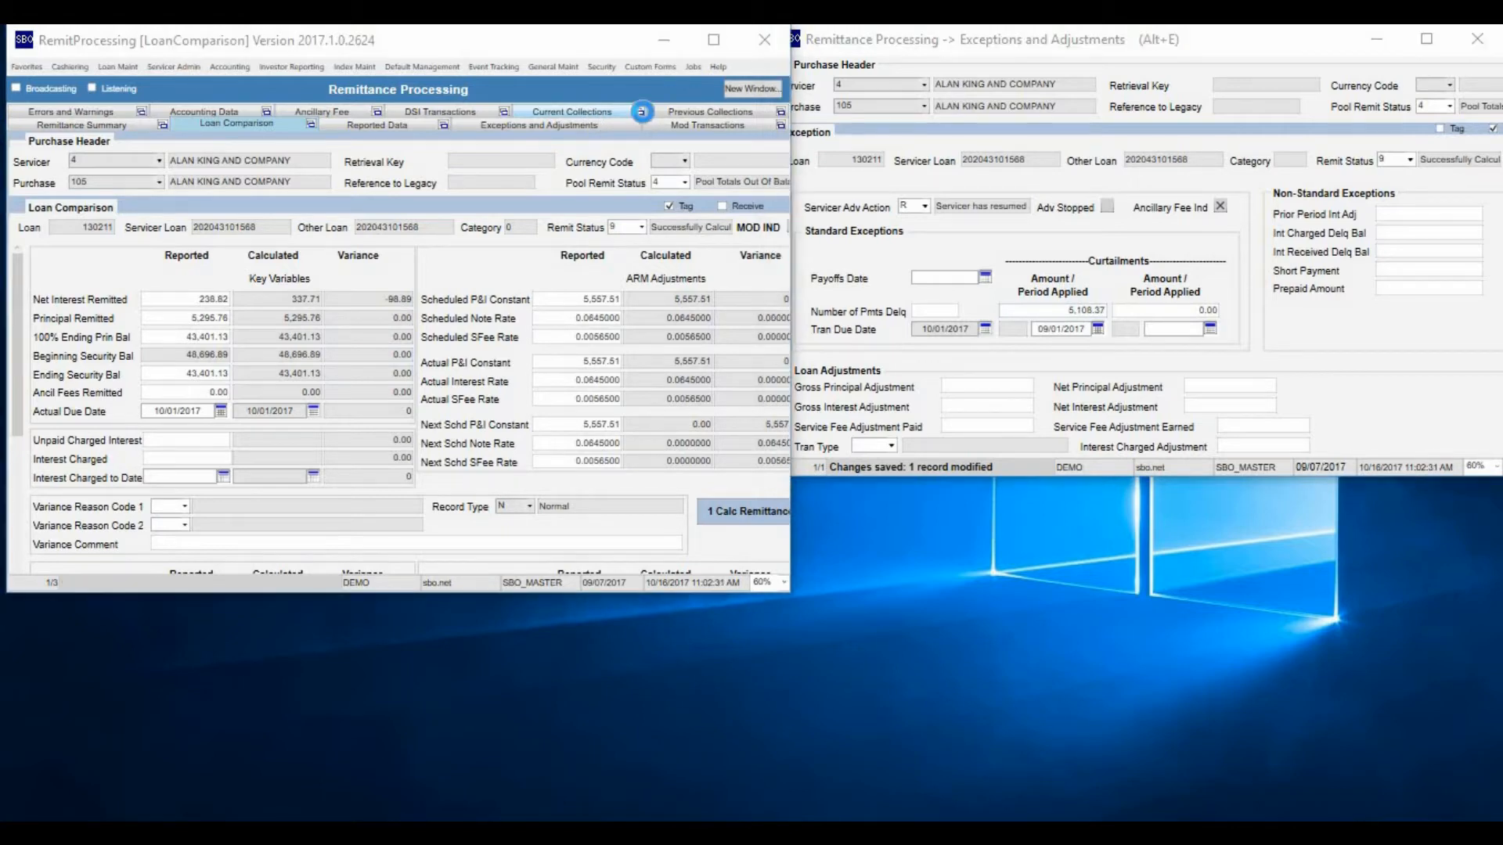
click(1063, 265)
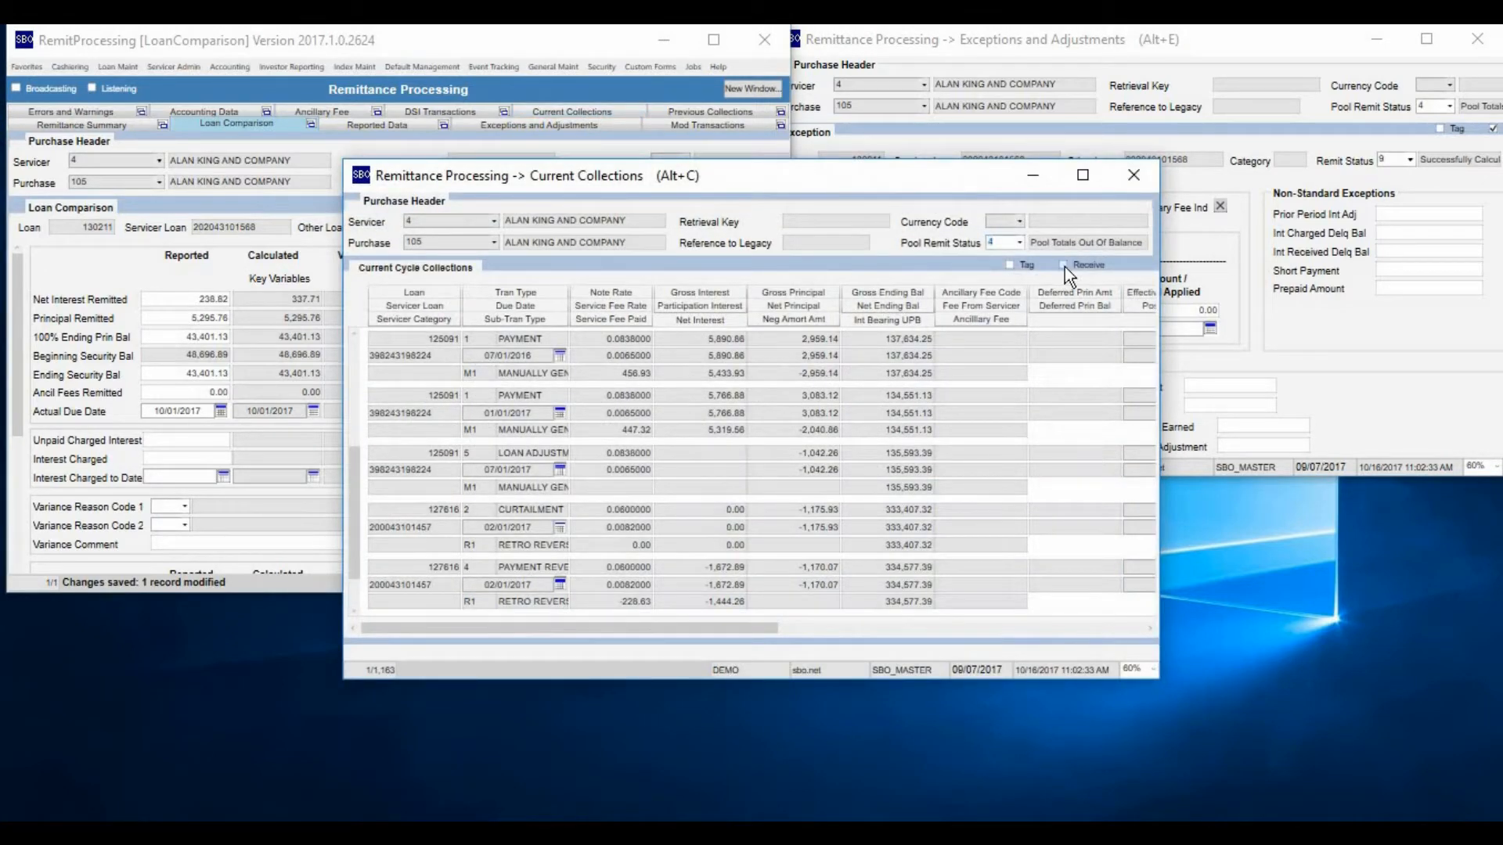
drag(796, 174, 1117, 75)
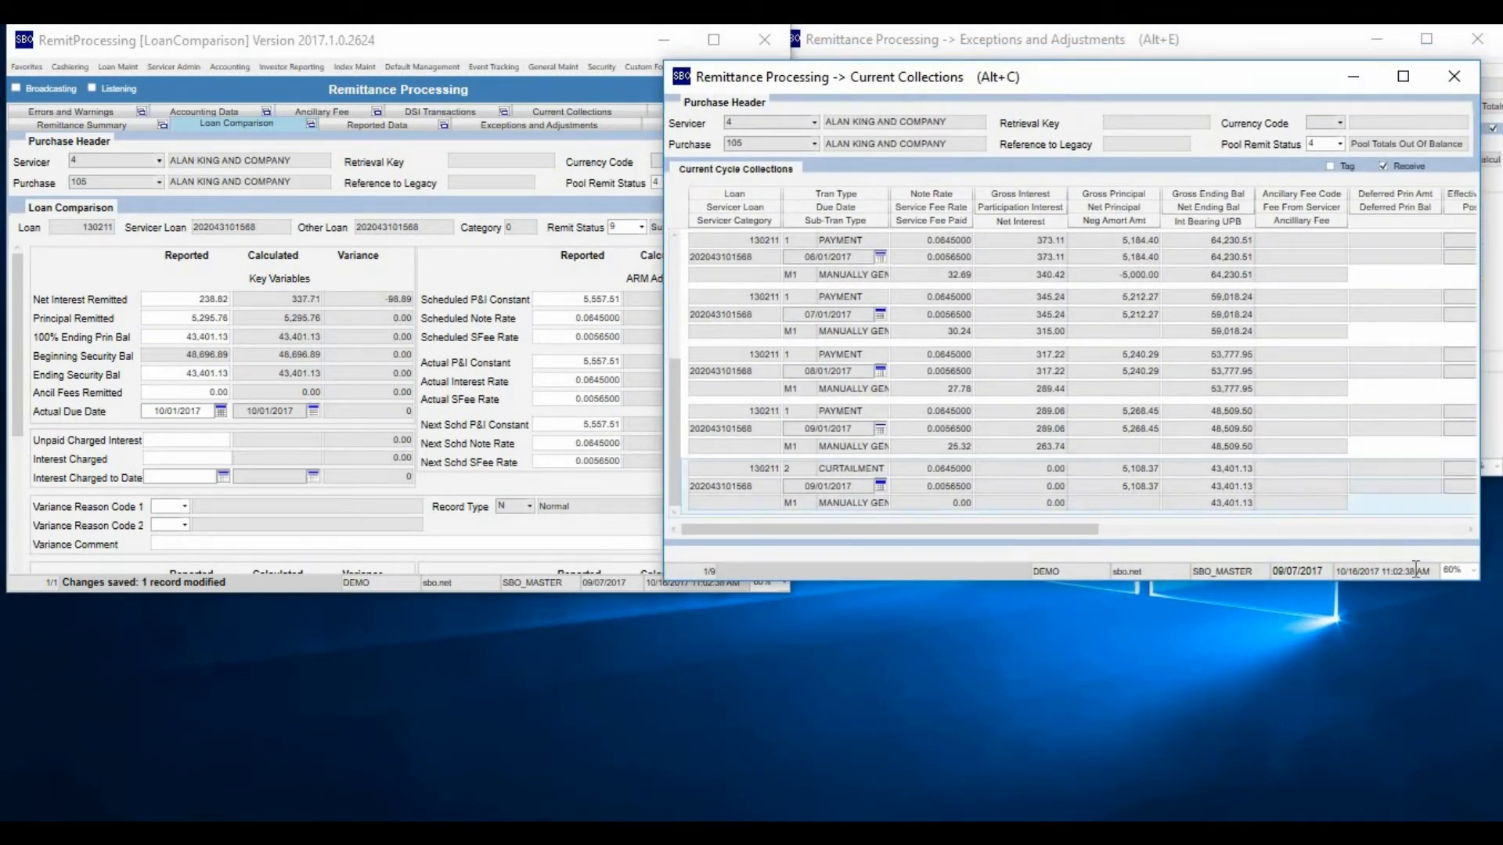
click(1033, 437)
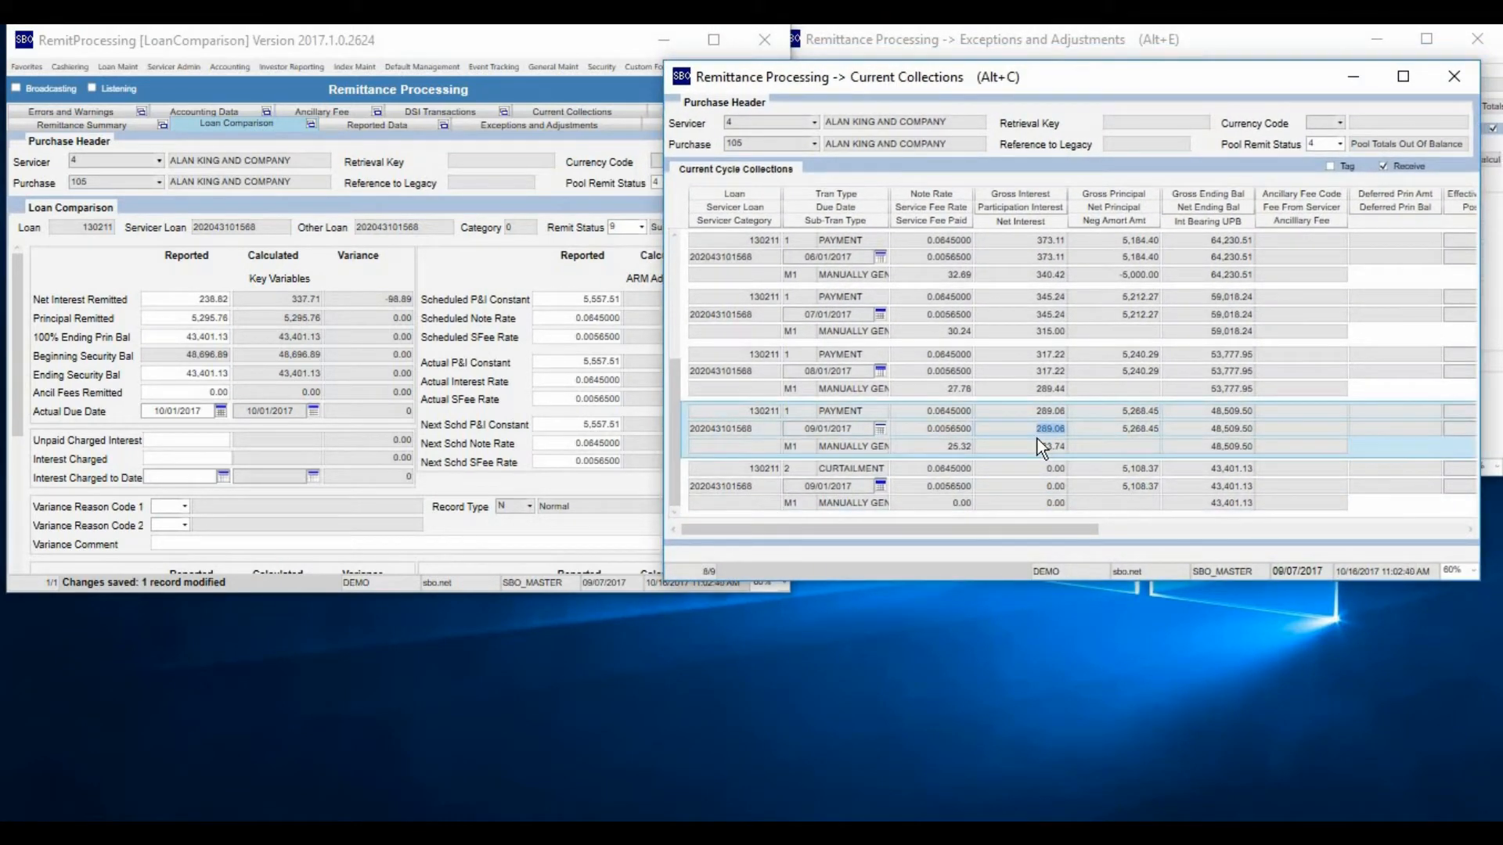
scroll(1037, 438, down, 2)
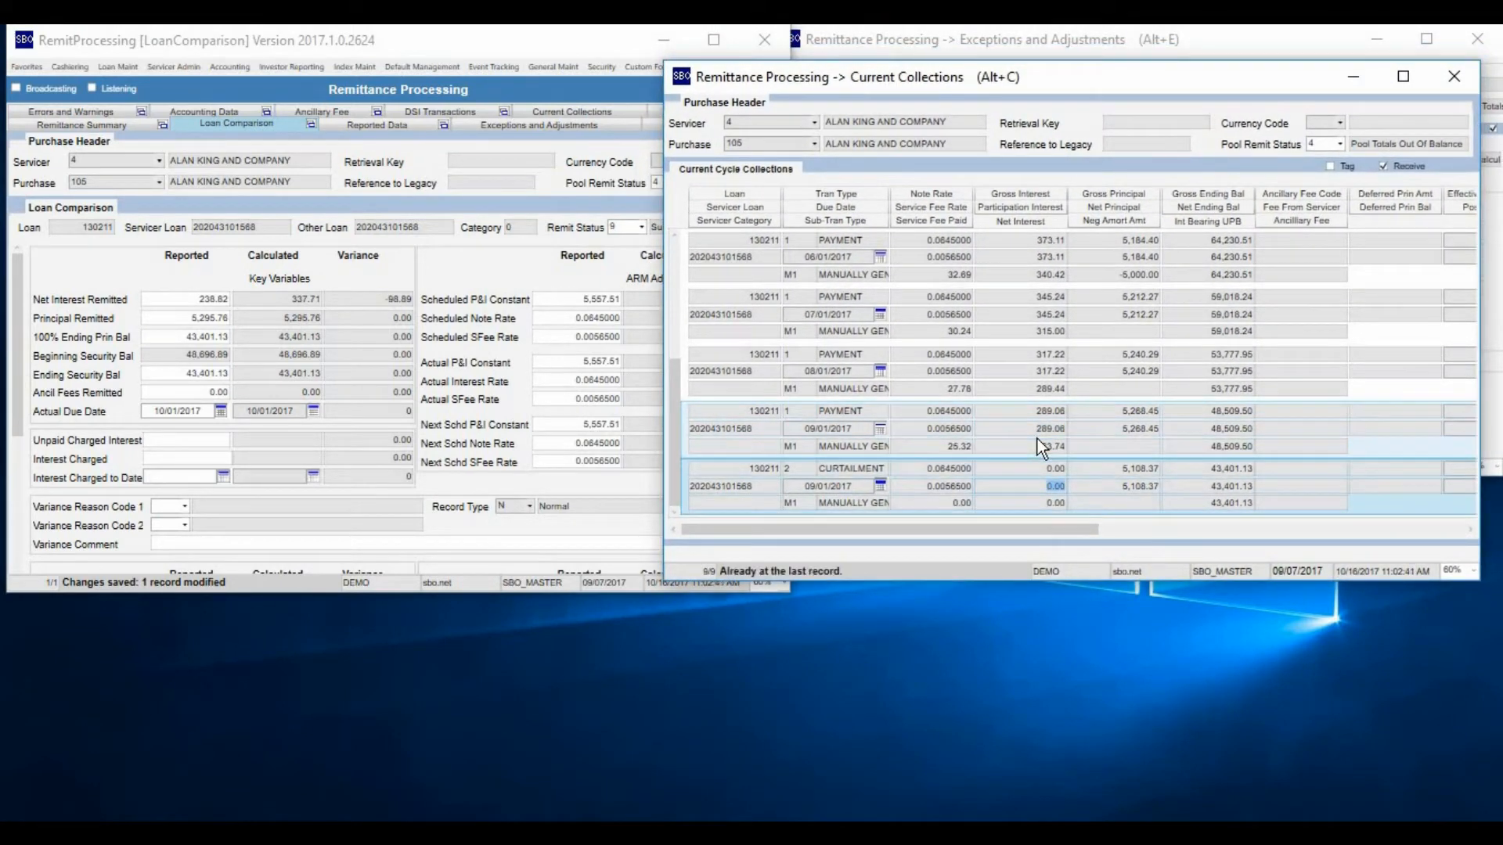
click(1149, 463)
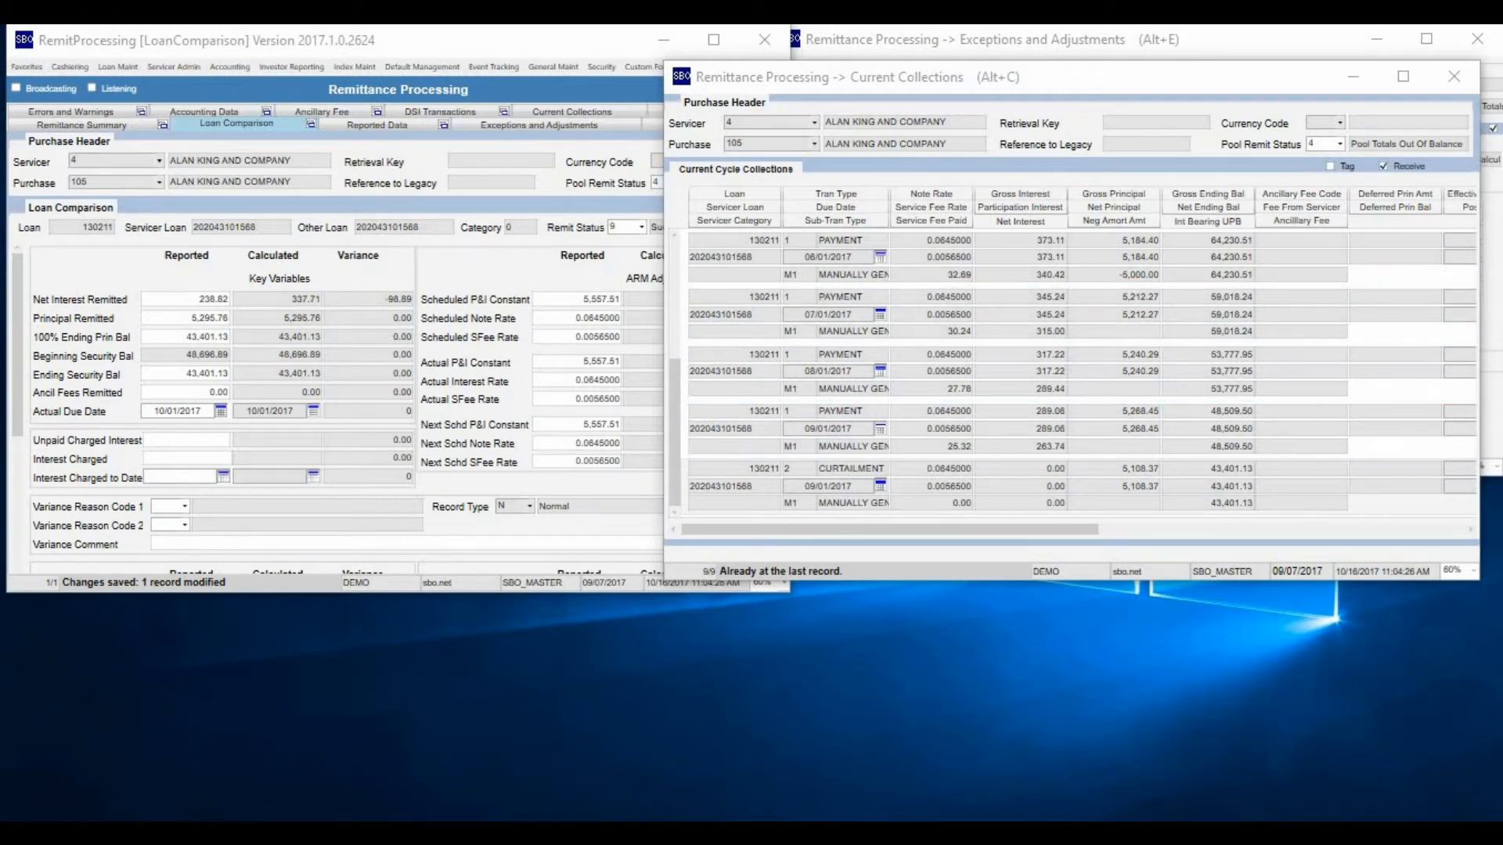
Turn off Receive in Current Collections and retrieve the current-cycle transactions for the whole pool
click(1383, 166)
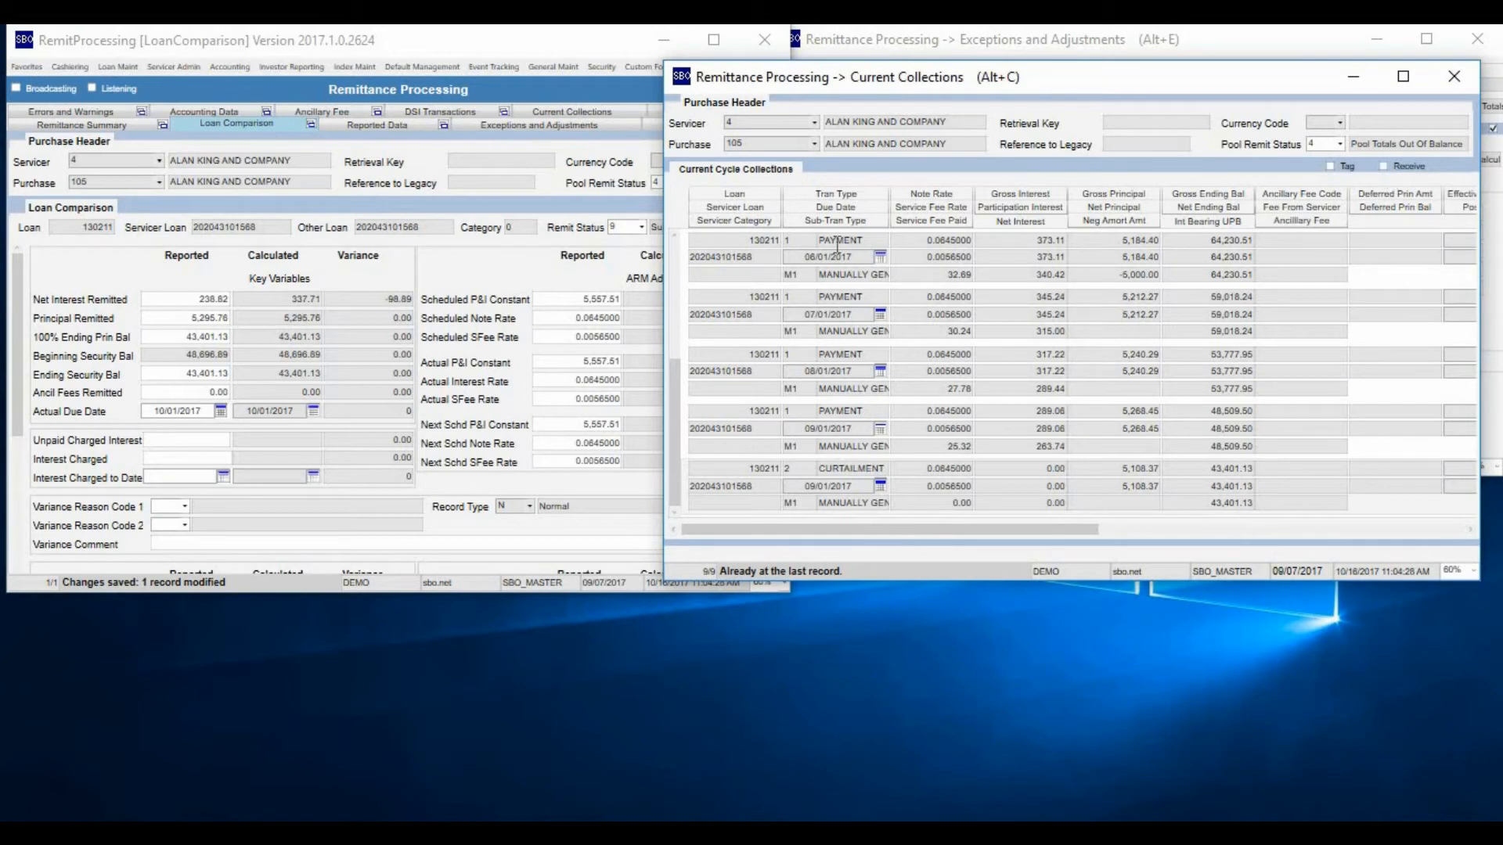
click(708, 257)
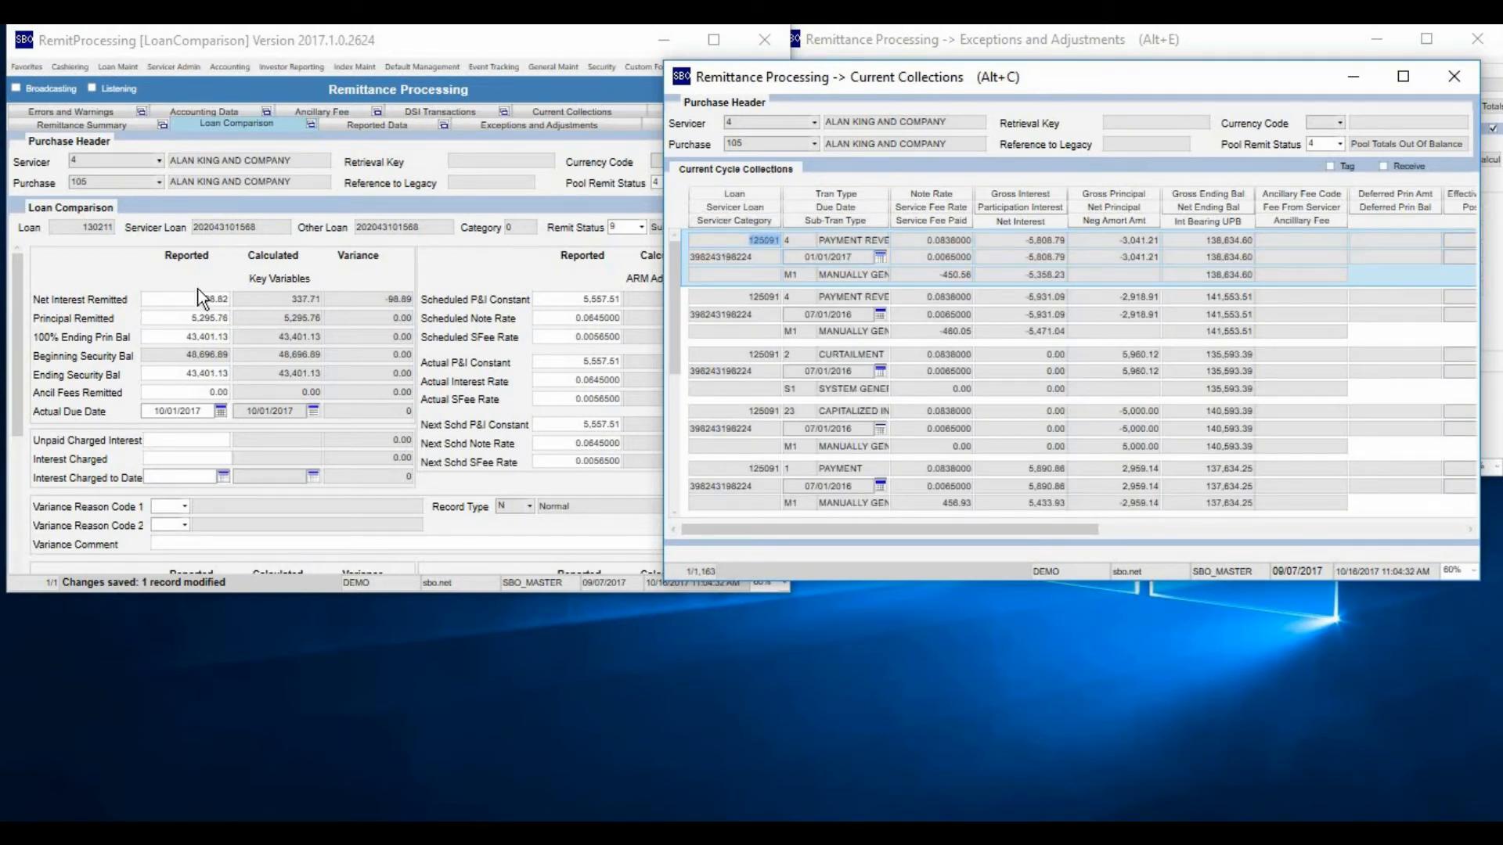
click(728, 241)
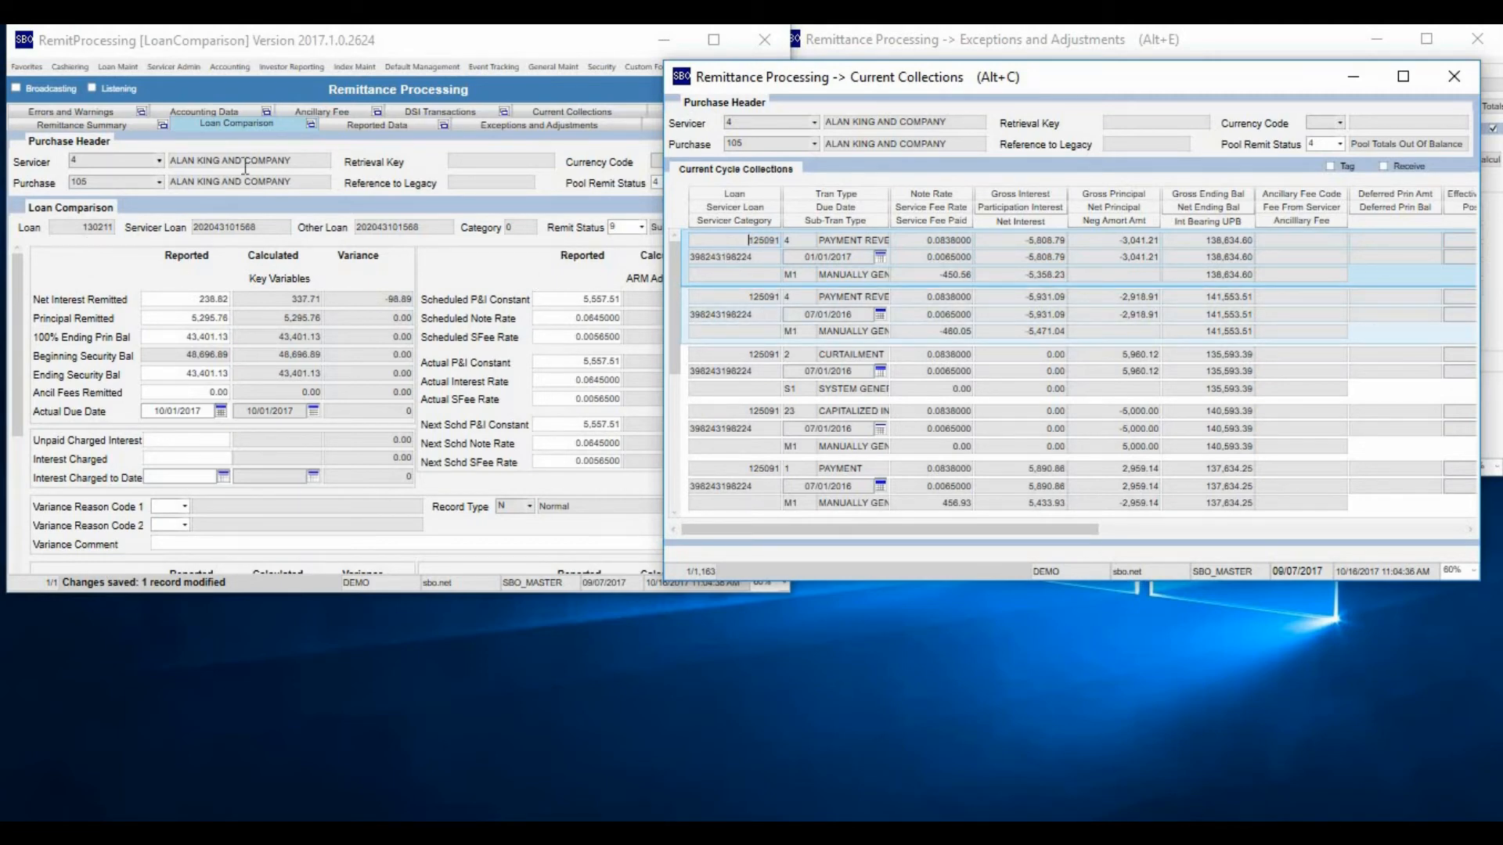
Switch the main Remittance Processing window to the pool's Remittance Summary
click(53, 125)
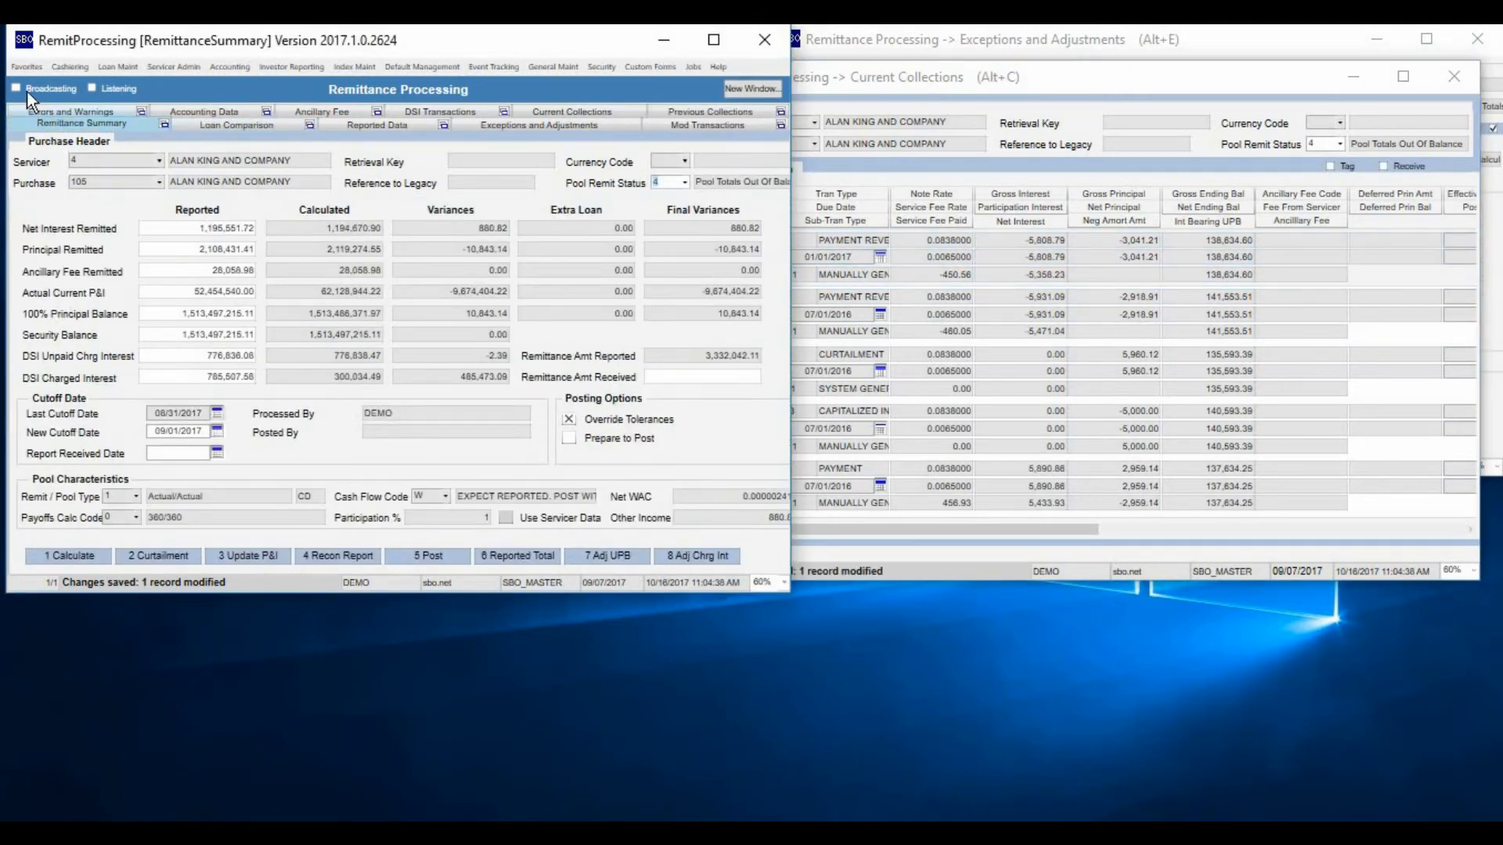